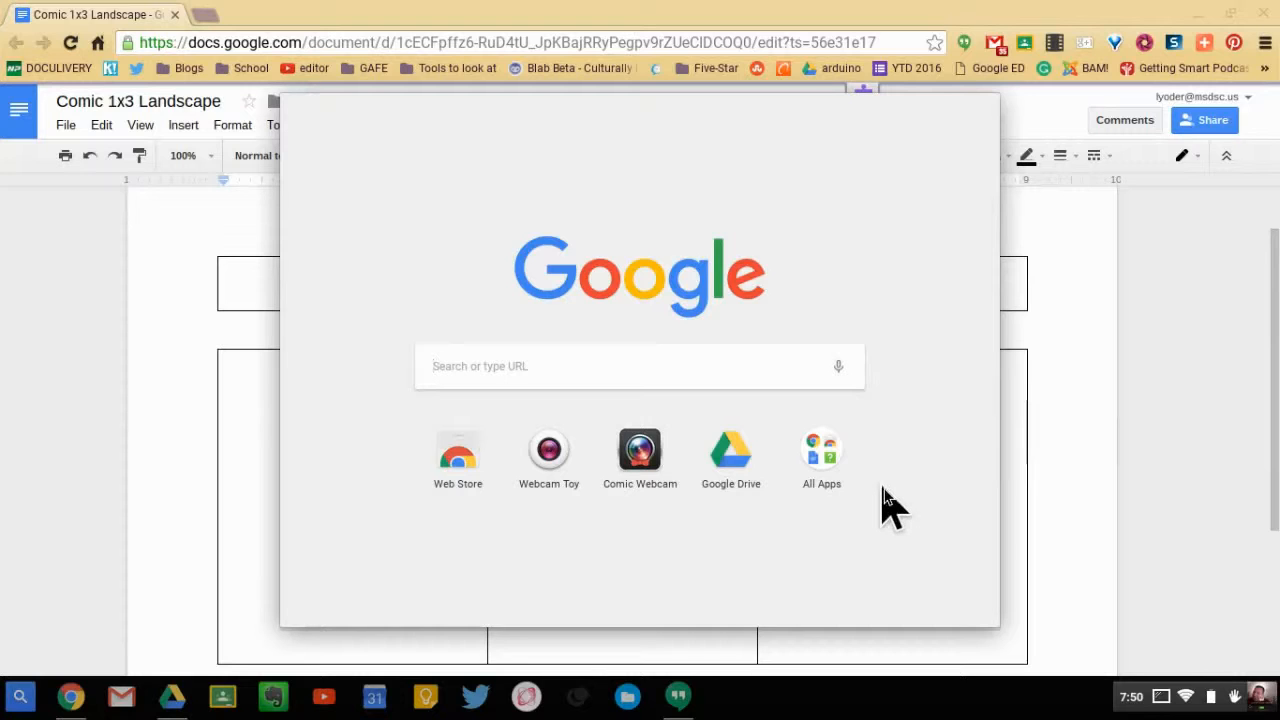
- Launch the Webcam Toy app and start its live camera view
{"action": "left_click", "coordinate": [551, 452]}
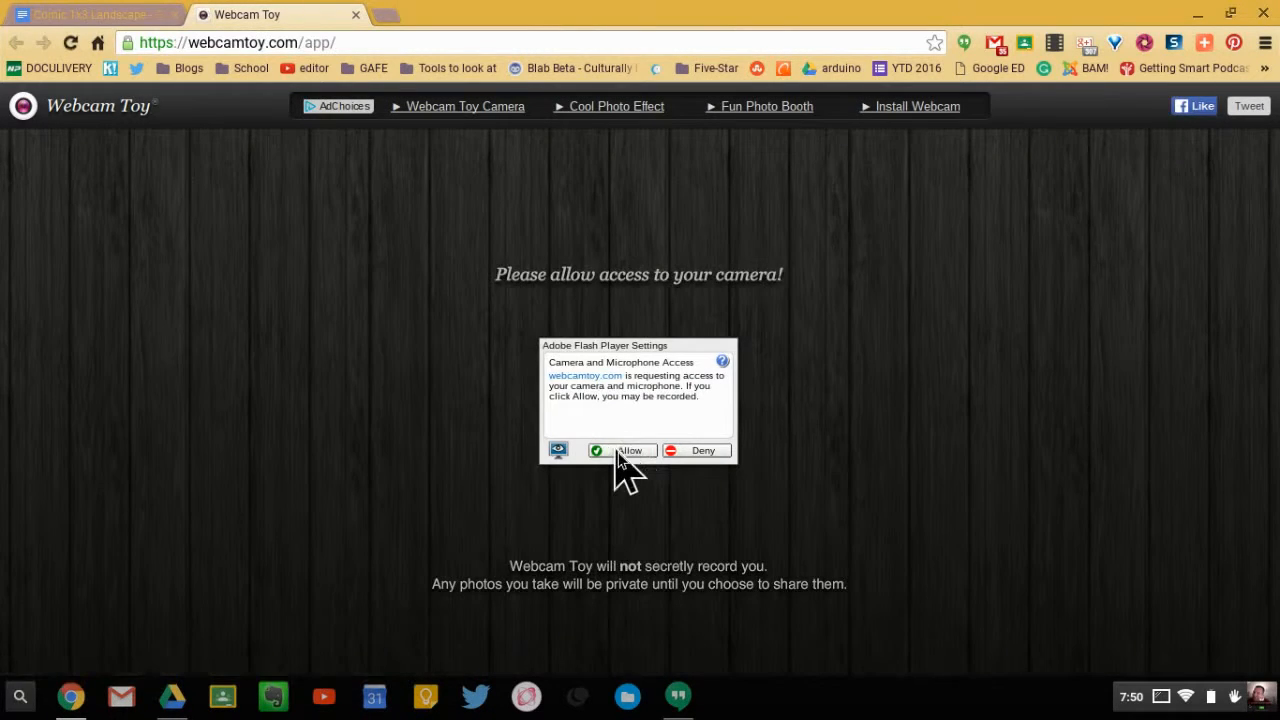
{"action": "left_click", "coordinate": [615, 448]}
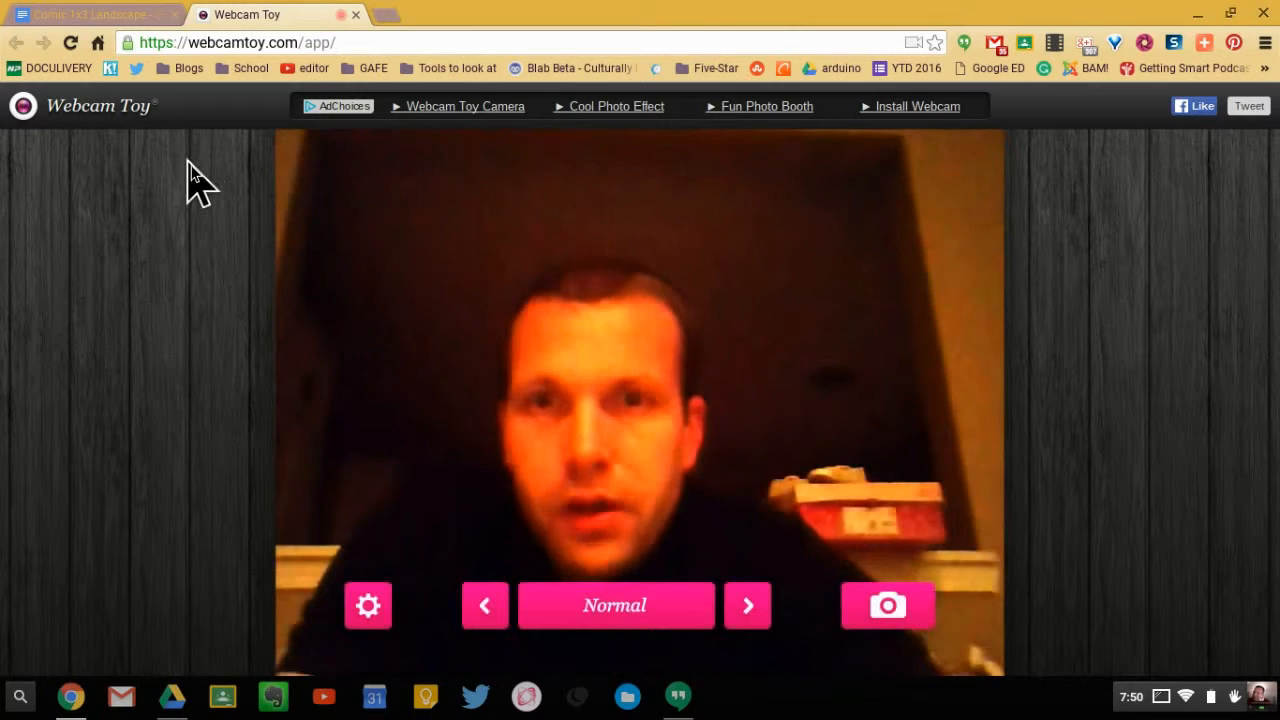
- Preview the camera effects one by one, including Spectrum, Night Vision, Sparkle, Disco, Fire, Sketch and Outline
{"action": "left_click", "coordinate": [486, 607]}
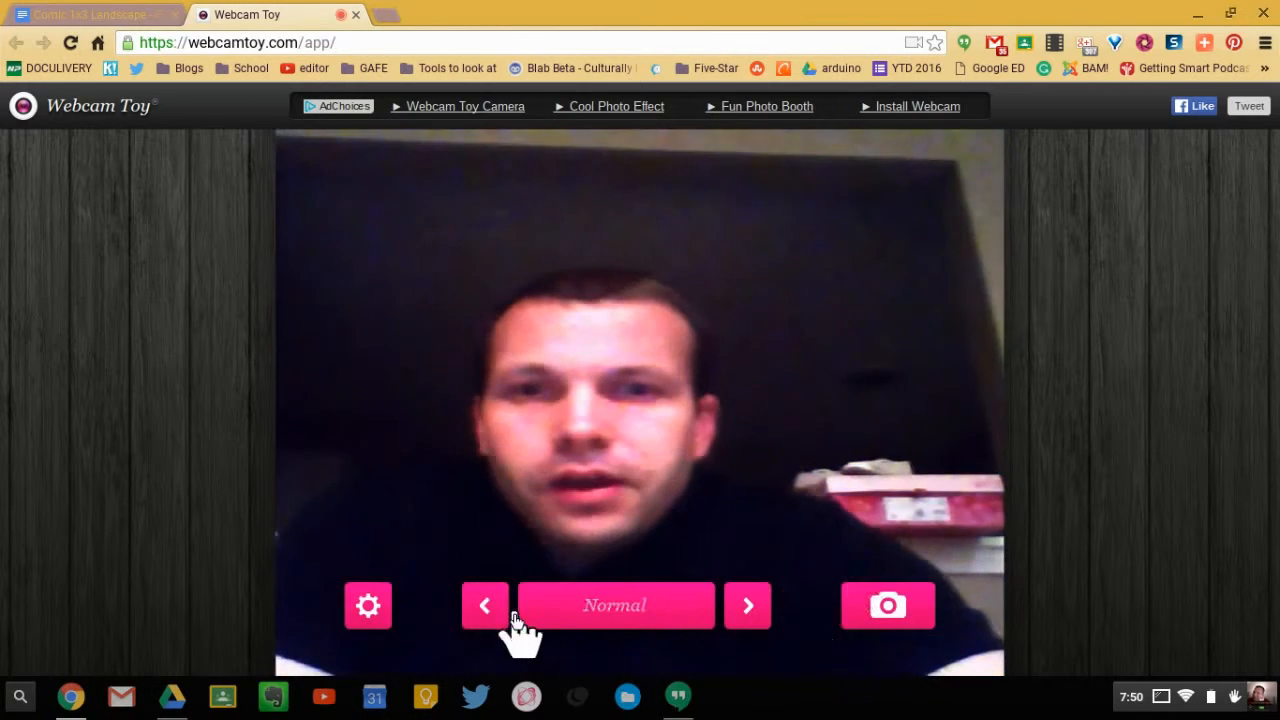
{"action": "left_click", "coordinate": [486, 607]}
{"action": "left_click", "coordinate": [486, 607]}
{"action": "left_click", "coordinate": [486, 607]}
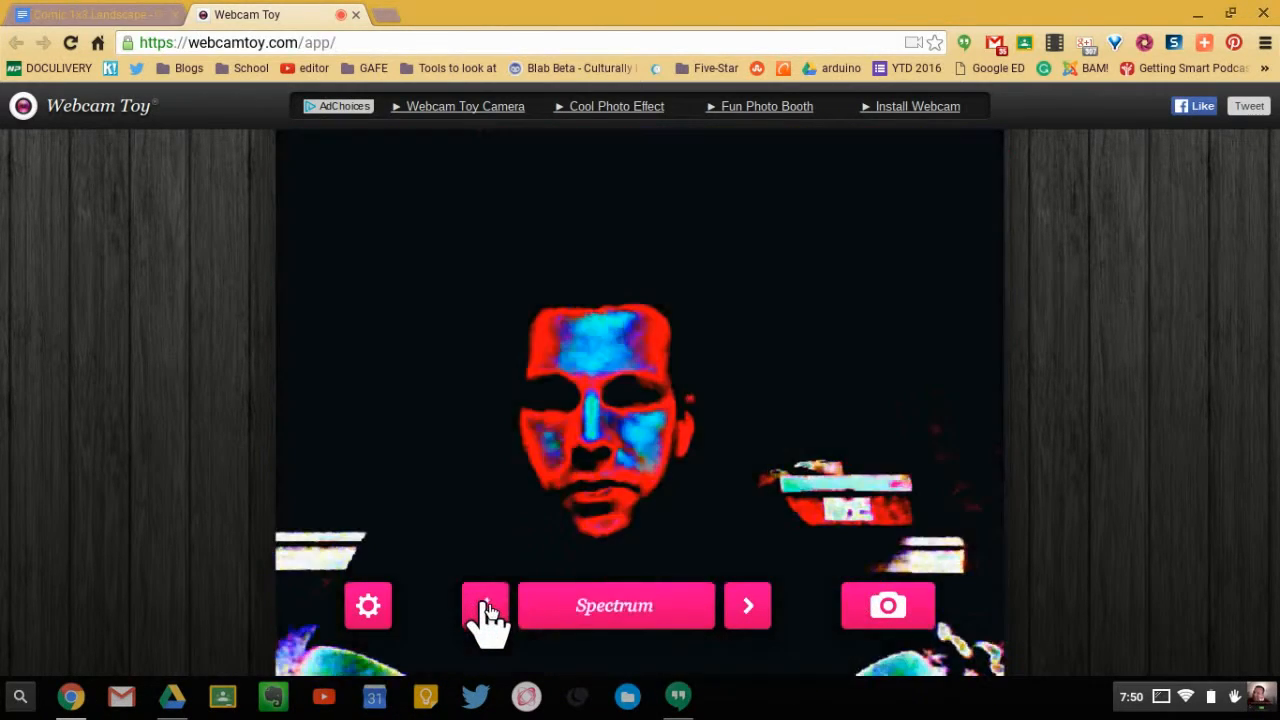
{"action": "left_click", "coordinate": [486, 607]}
{"action": "left_click", "coordinate": [486, 607]}
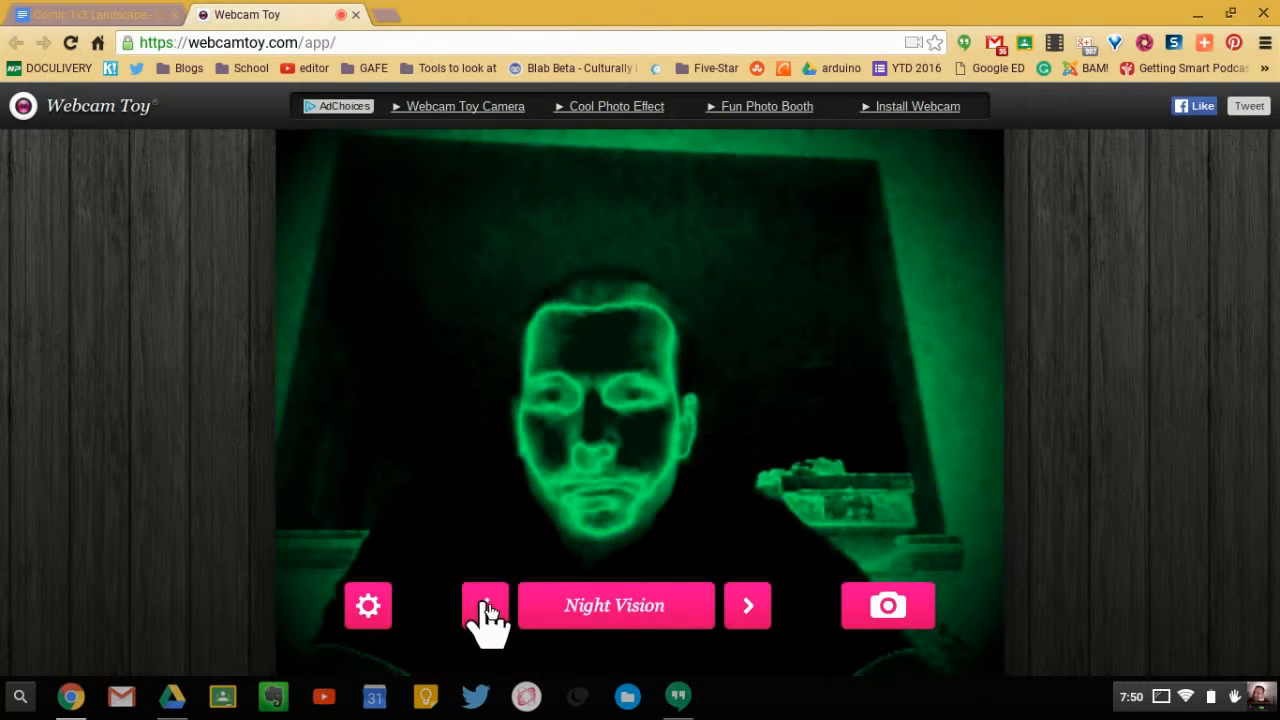
{"action": "left_click", "coordinate": [486, 607]}
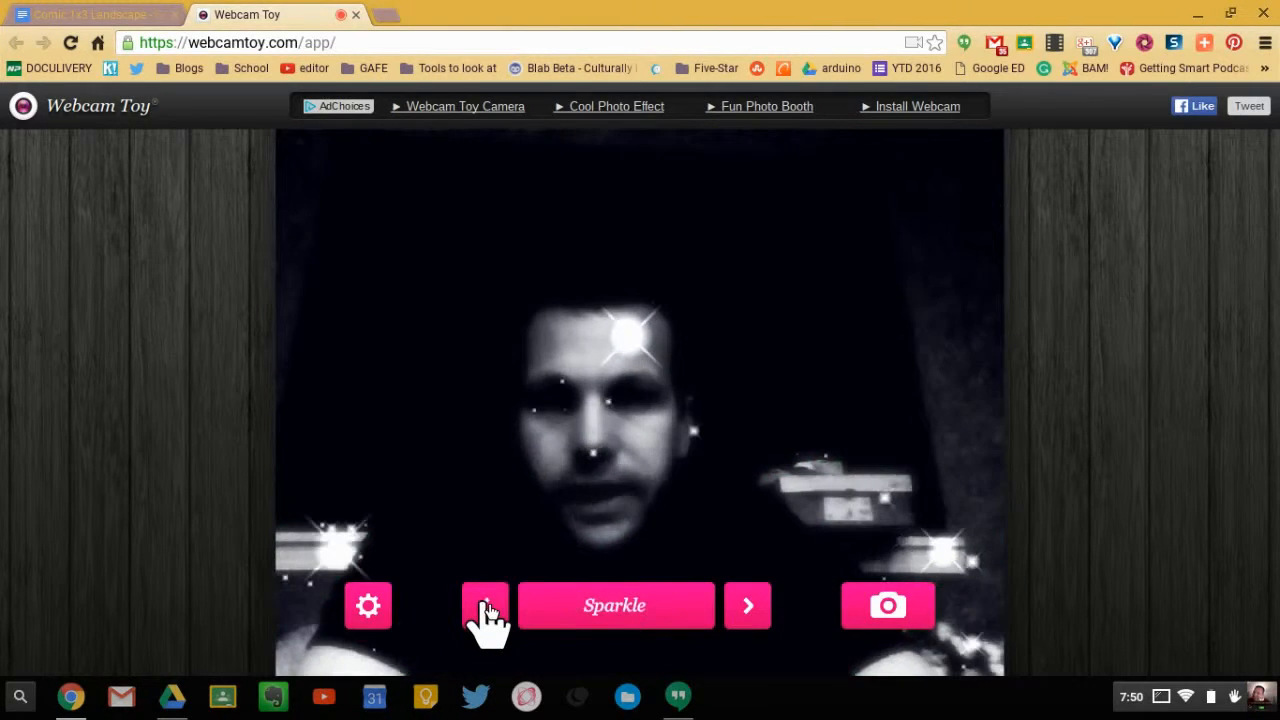
{"action": "left_click", "coordinate": [486, 607]}
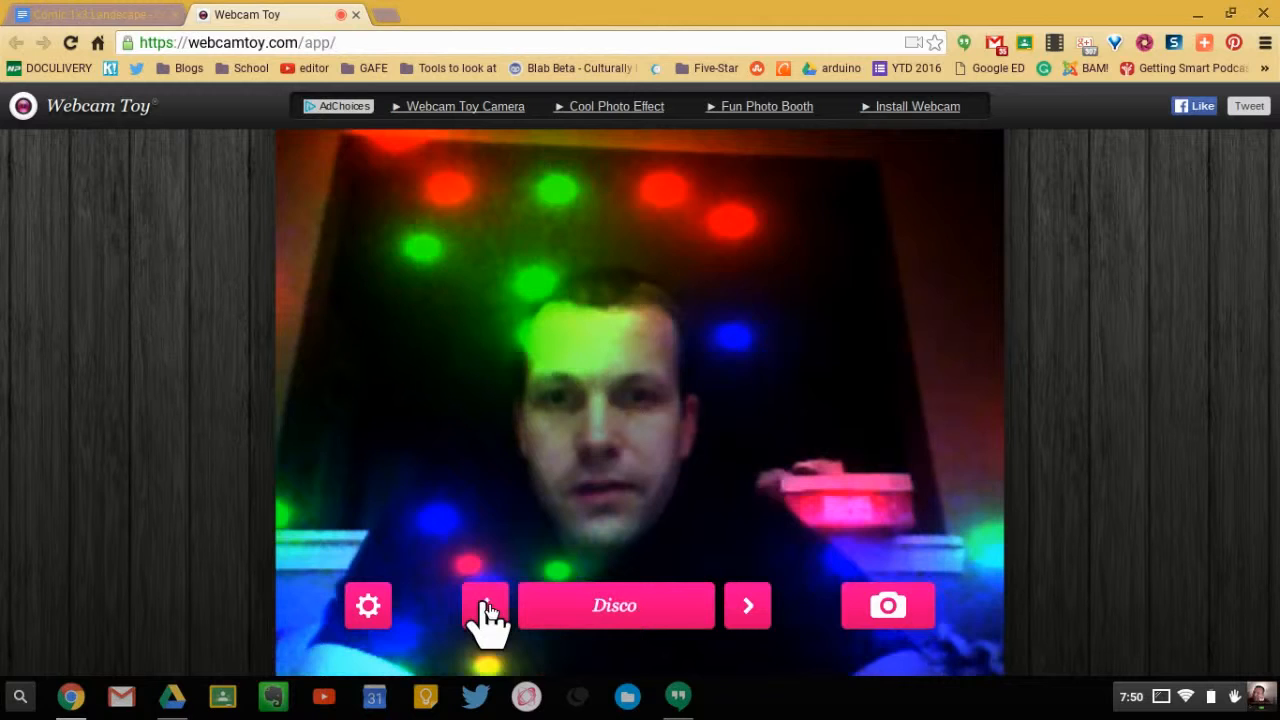
{"action": "left_click", "coordinate": [486, 607]}
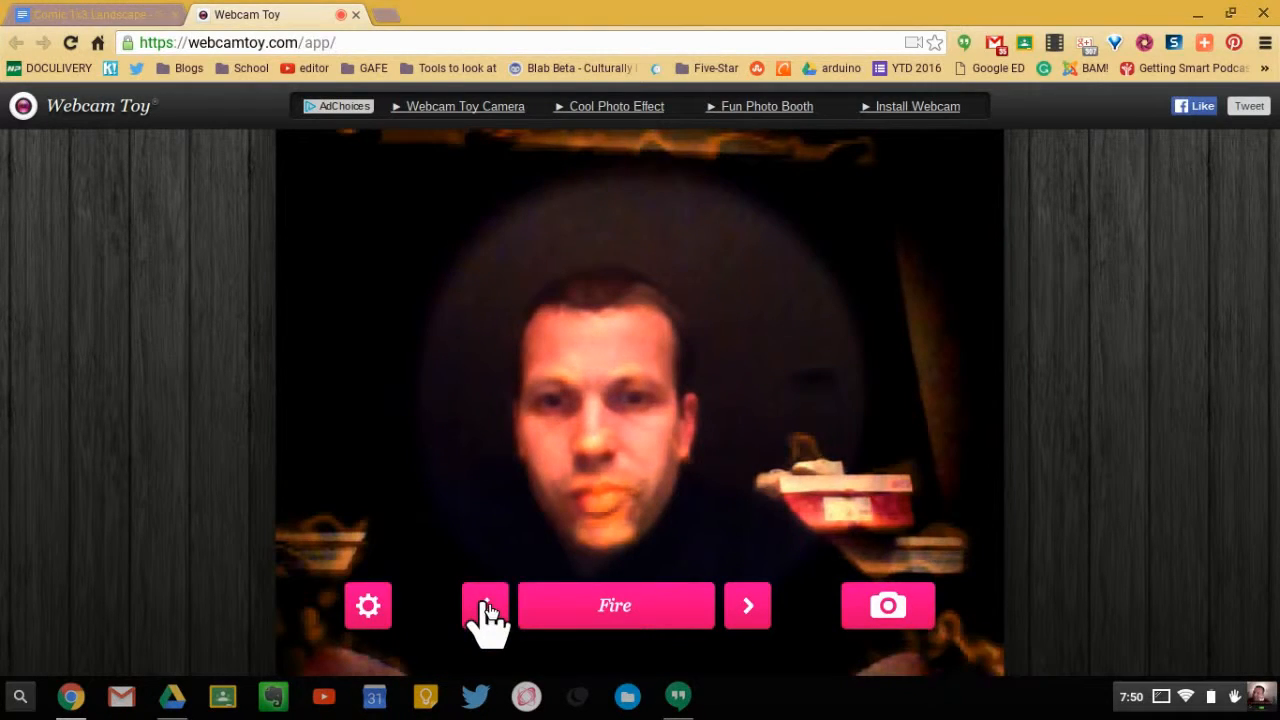
{"action": "left_click", "coordinate": [486, 607]}
{"action": "left_click", "coordinate": [486, 607]}
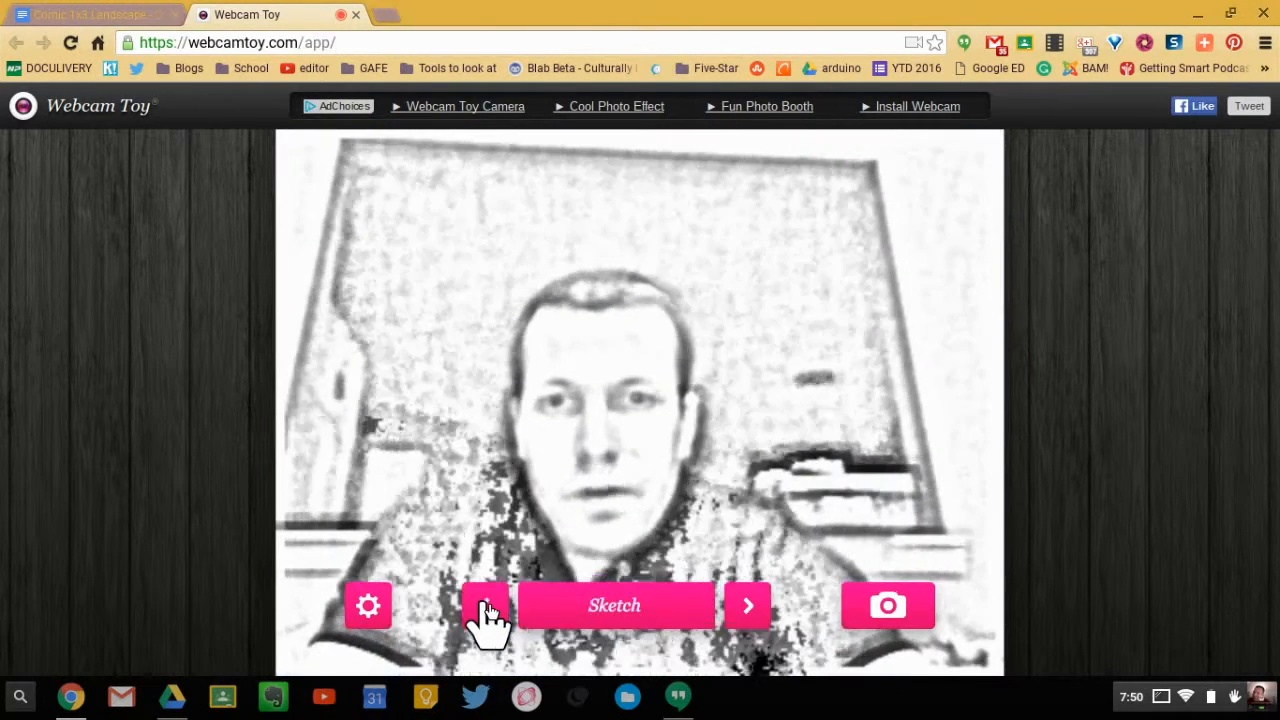
{"action": "left_click", "coordinate": [485, 606]}
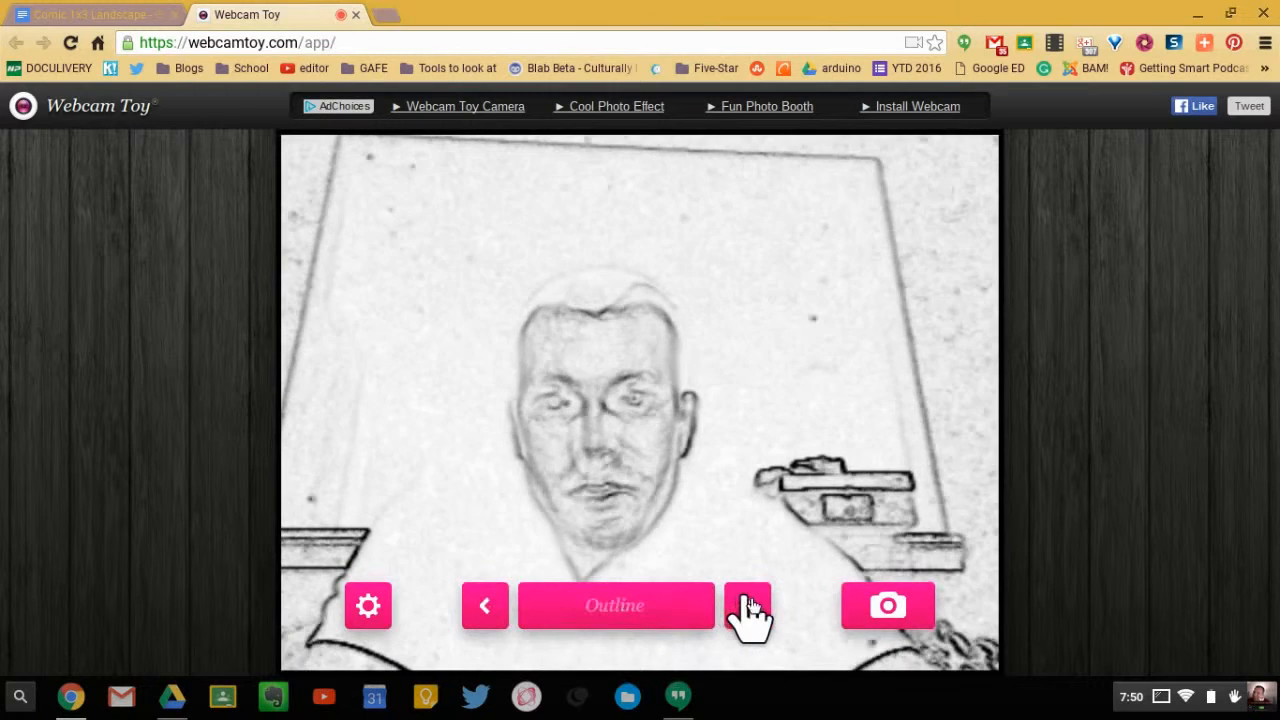
{"action": "left_click", "coordinate": [748, 607]}
{"action": "left_click", "coordinate": [490, 608]}
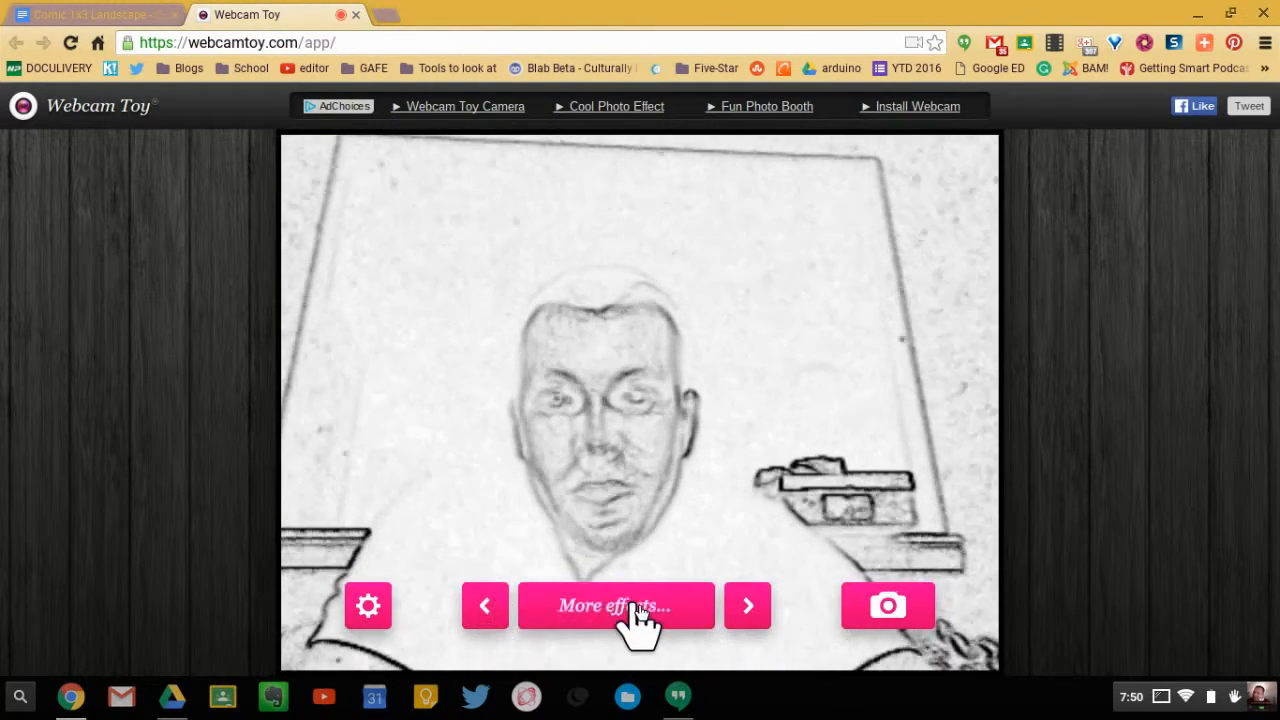
- Browse the full effects gallery and apply the Comic Book effect to the camera view
{"action": "left_click", "coordinate": [636, 607]}
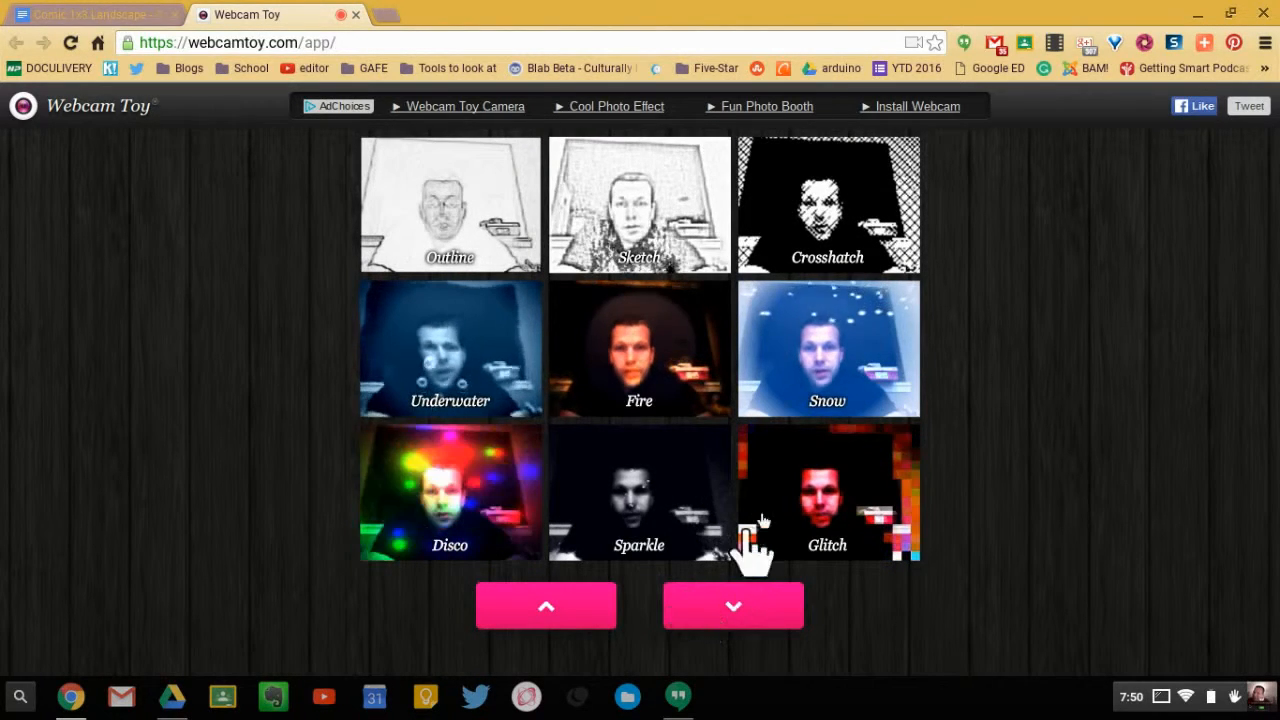
{"action": "left_click", "coordinate": [750, 612]}
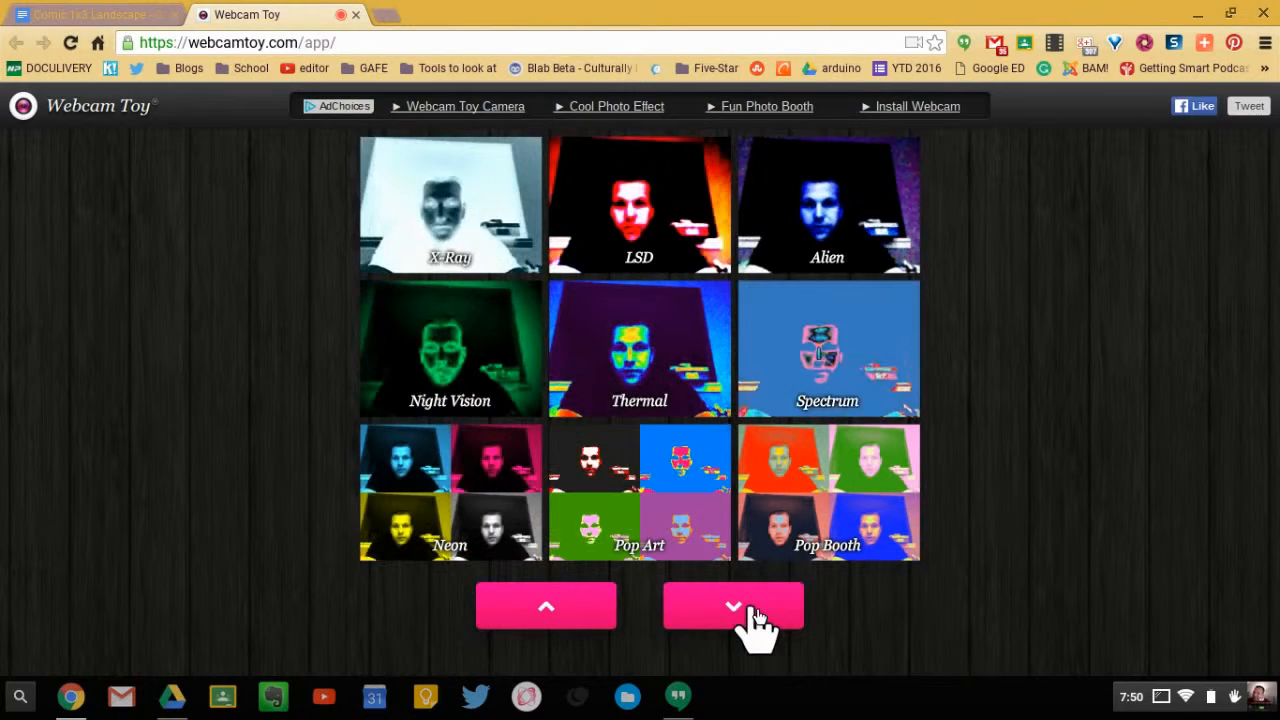
{"action": "left_click", "coordinate": [750, 612]}
{"action": "left_click", "coordinate": [752, 612]}
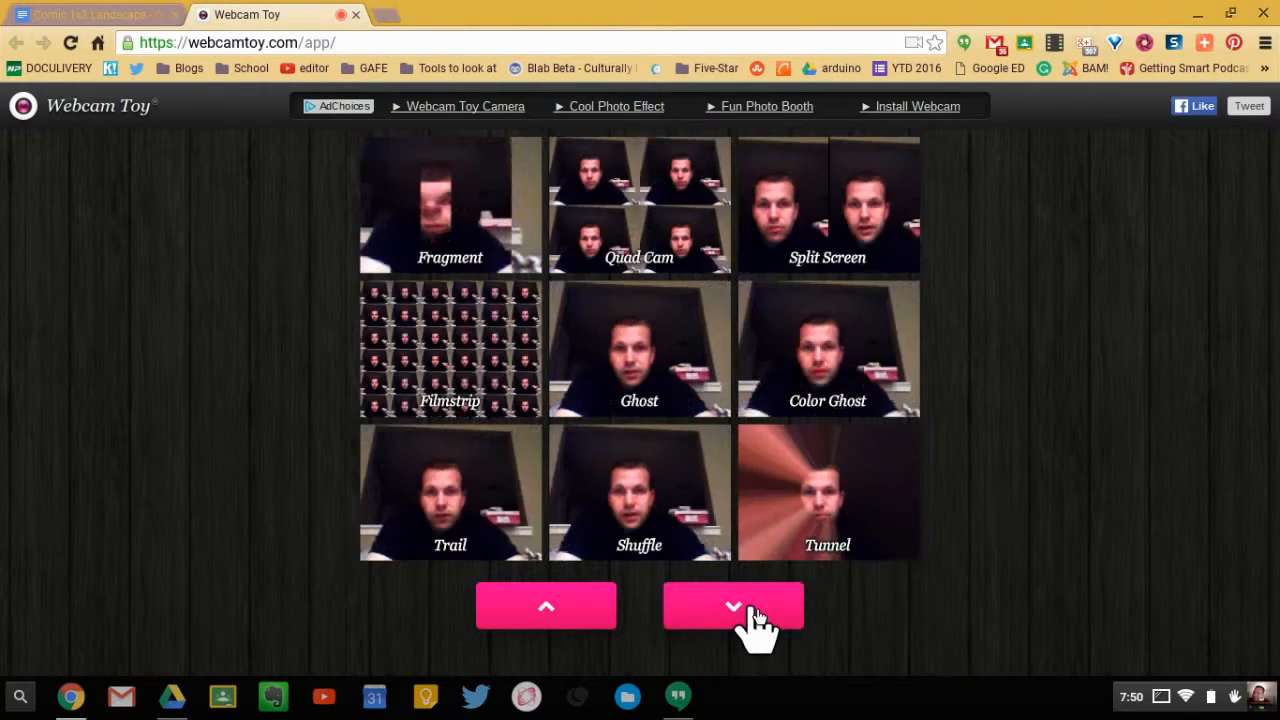
{"action": "left_click", "coordinate": [752, 612]}
{"action": "left_click", "coordinate": [752, 612]}
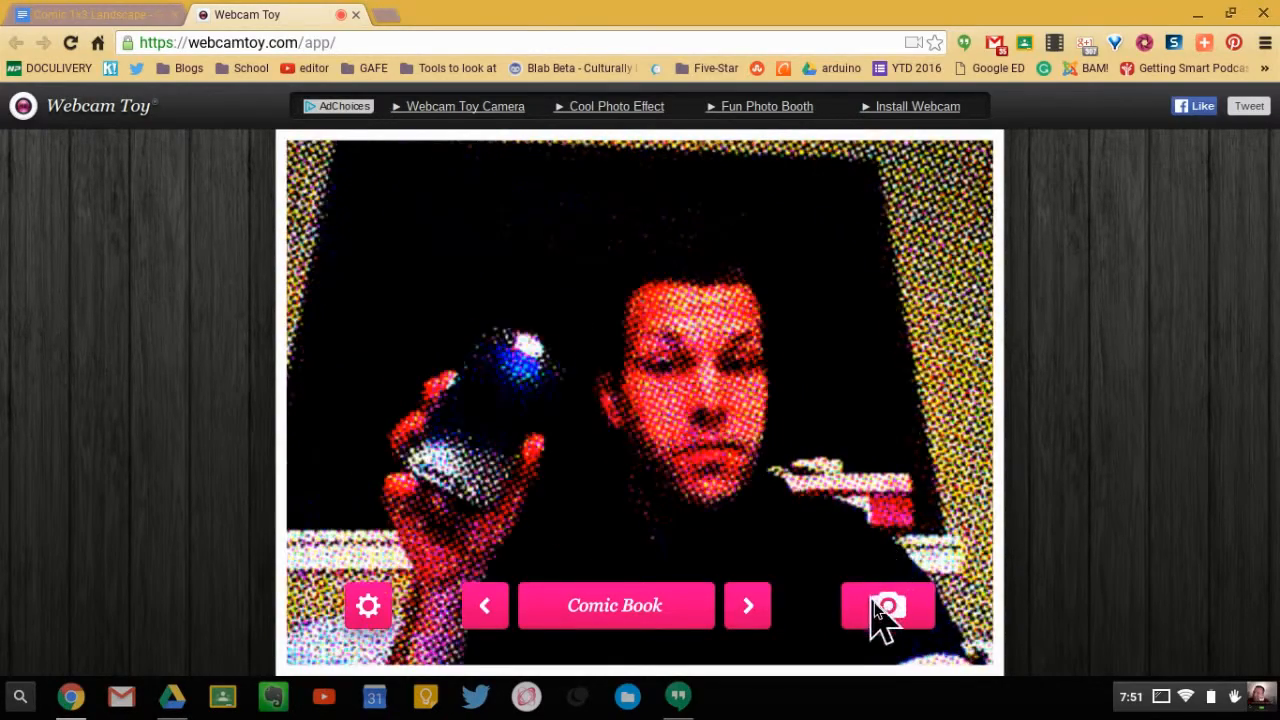
- Turn off the Countdown and Mirror options in the camera settings
{"action": "left_click", "coordinate": [370, 610]}
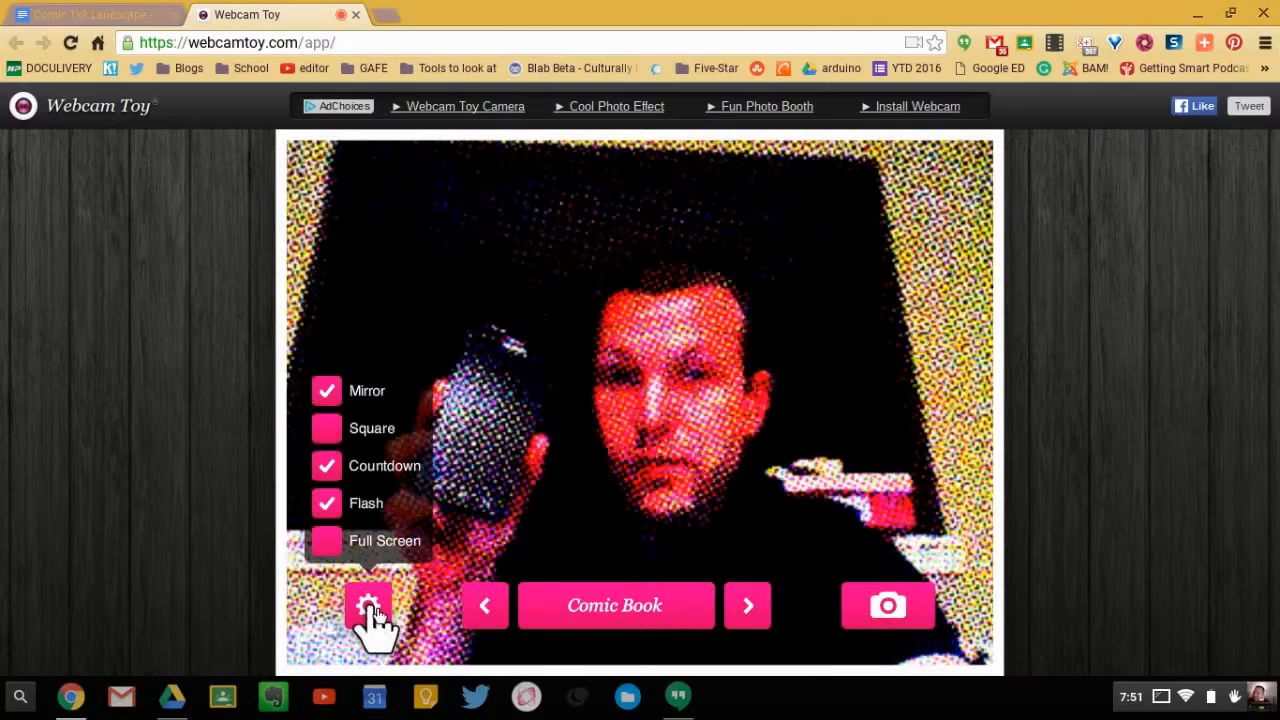
{"action": "left_click", "coordinate": [334, 476]}
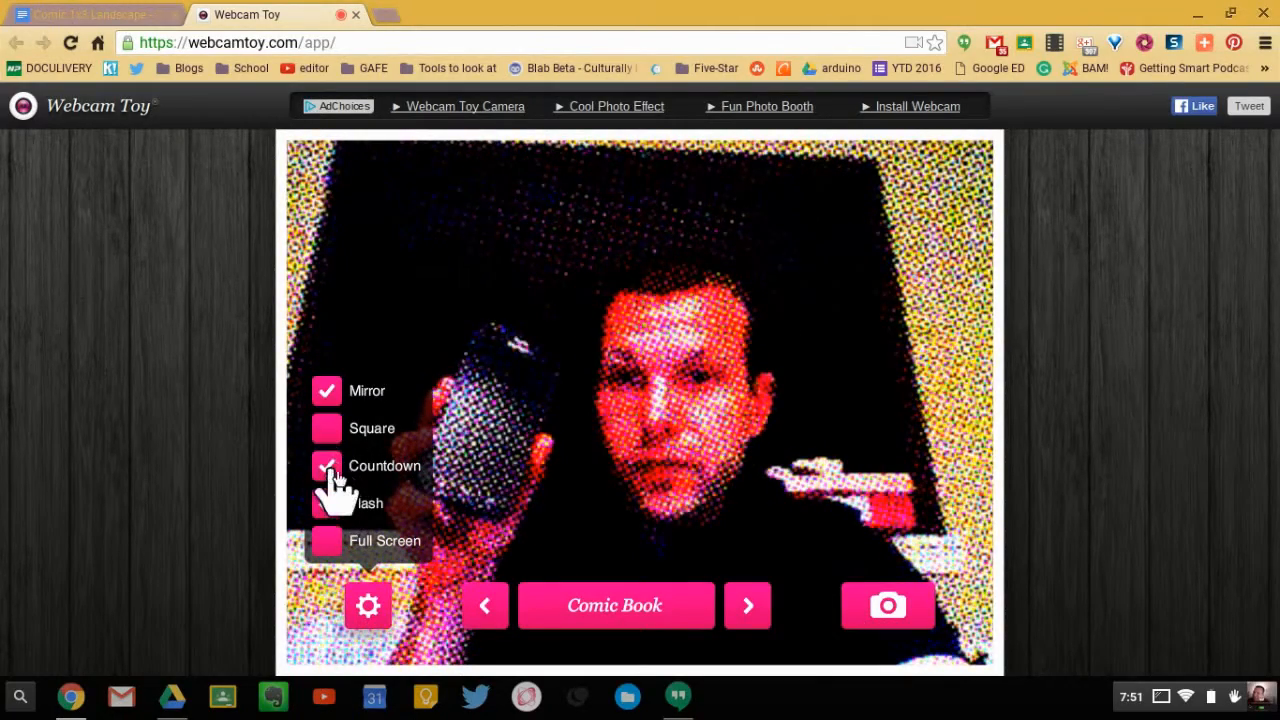
{"action": "left_click", "coordinate": [327, 395]}
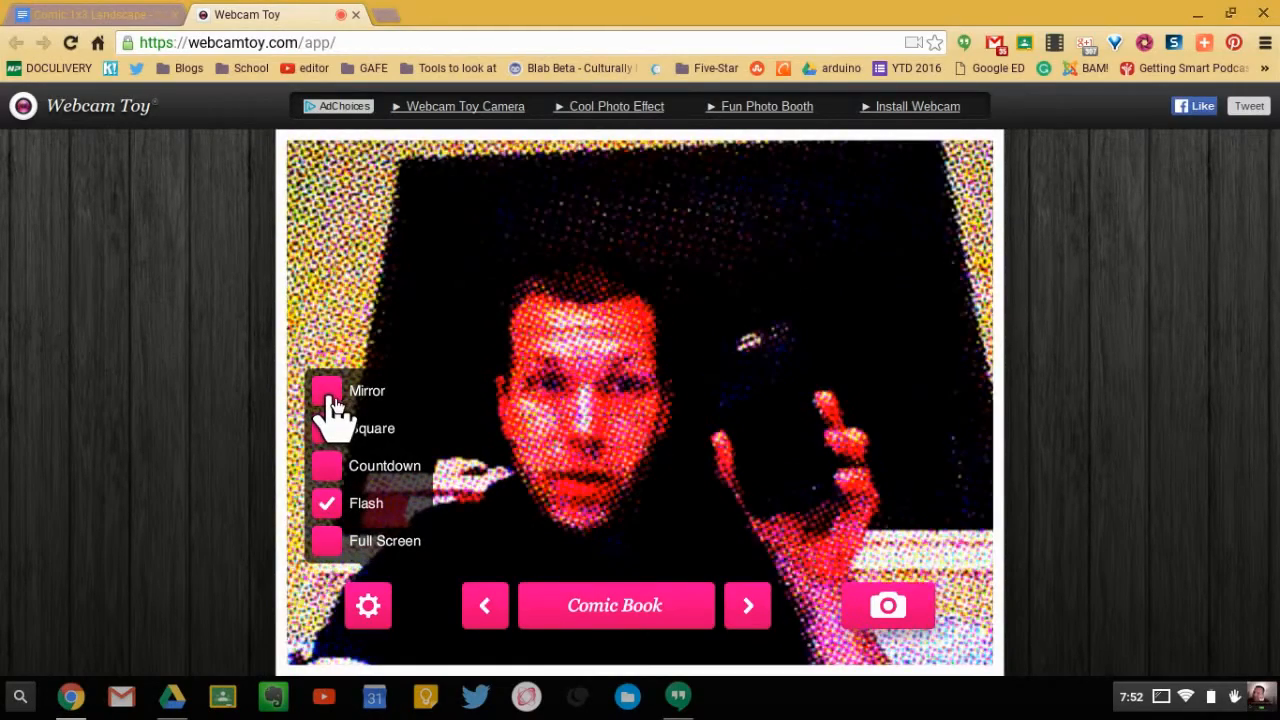
{"action": "left_click", "coordinate": [334, 398]}
{"action": "left_click", "coordinate": [334, 398]}
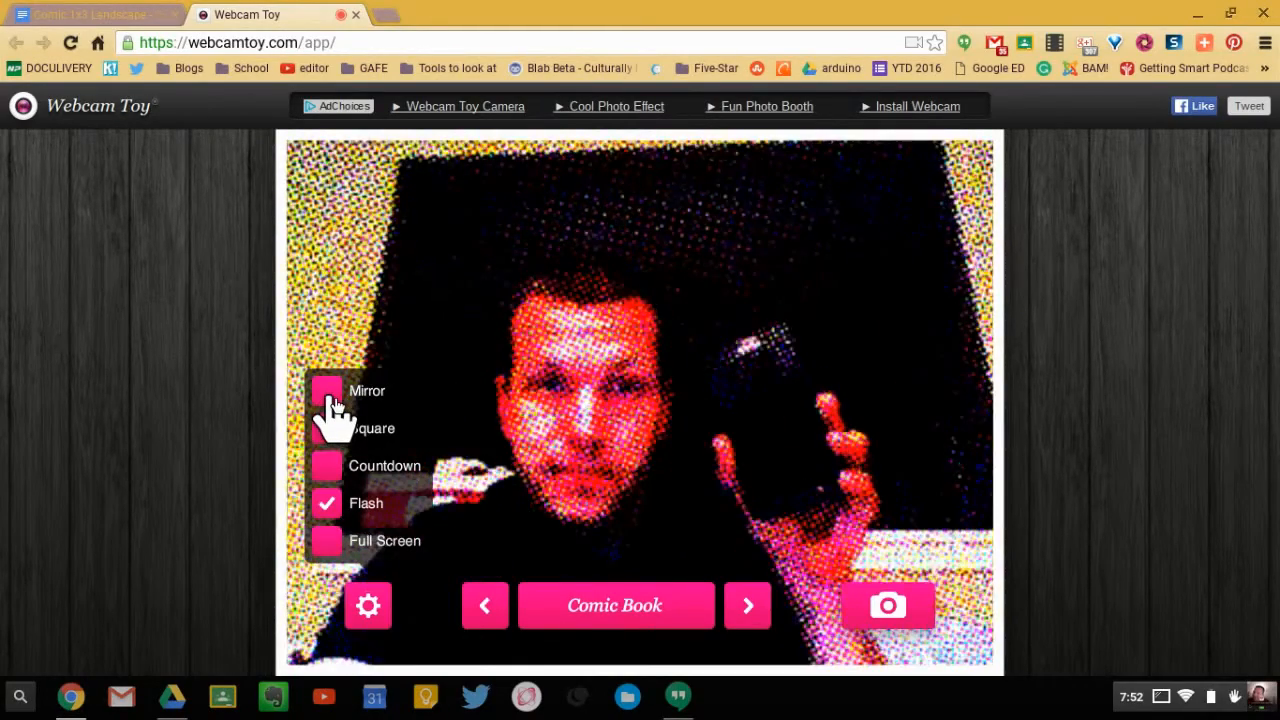
{"action": "left_click", "coordinate": [334, 398]}
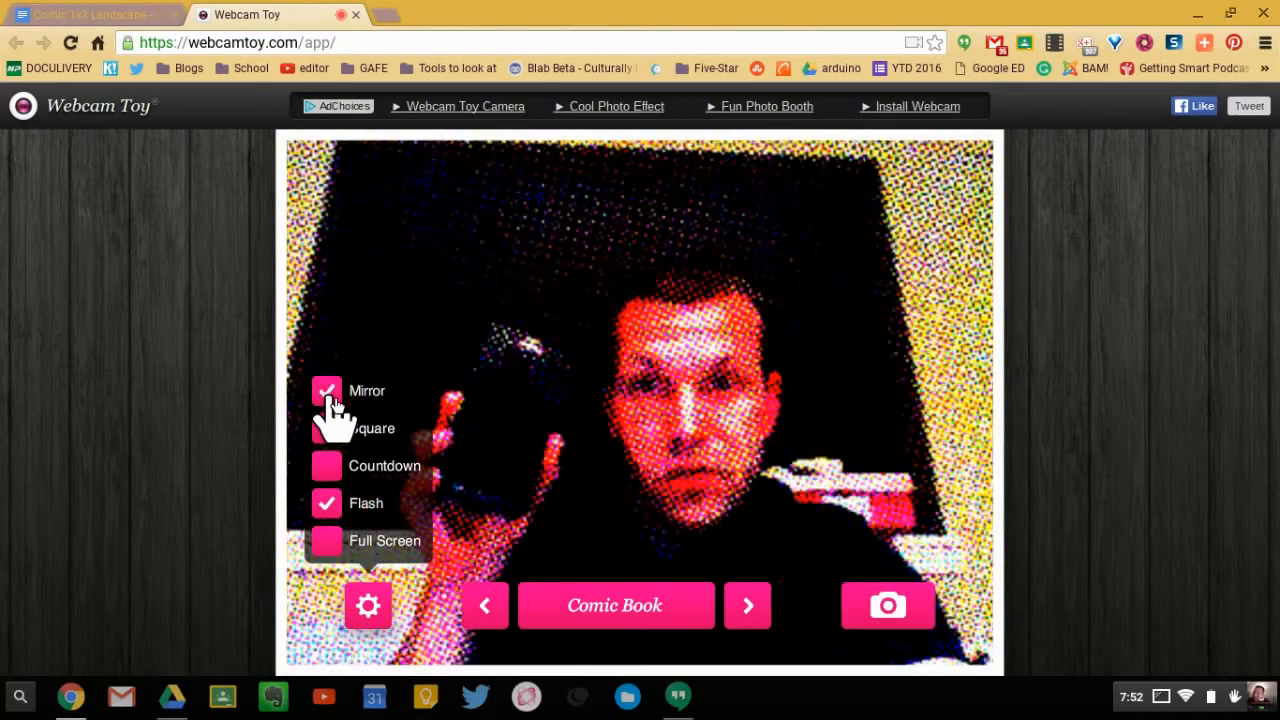
{"action": "left_click", "coordinate": [334, 398]}
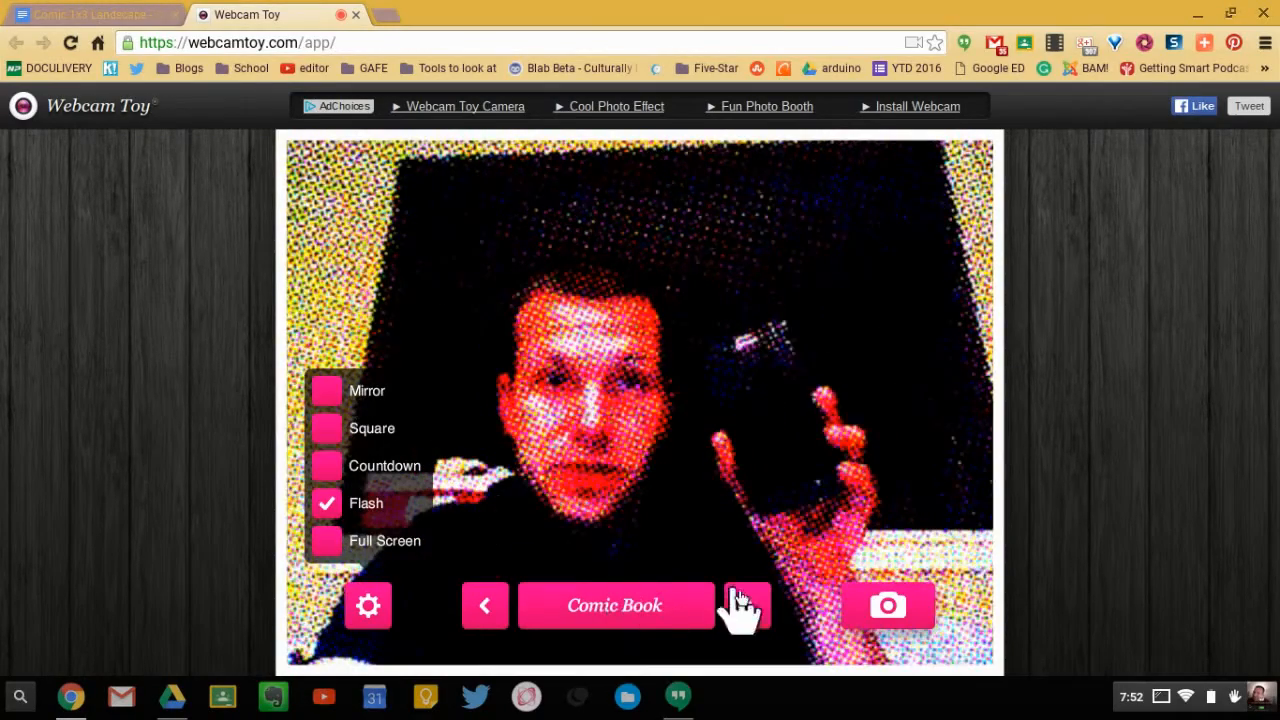
- Take a photo with the Comic Book effect and choose the Comics folder in My Drive as its save location
{"action": "left_click", "coordinate": [897, 622]}
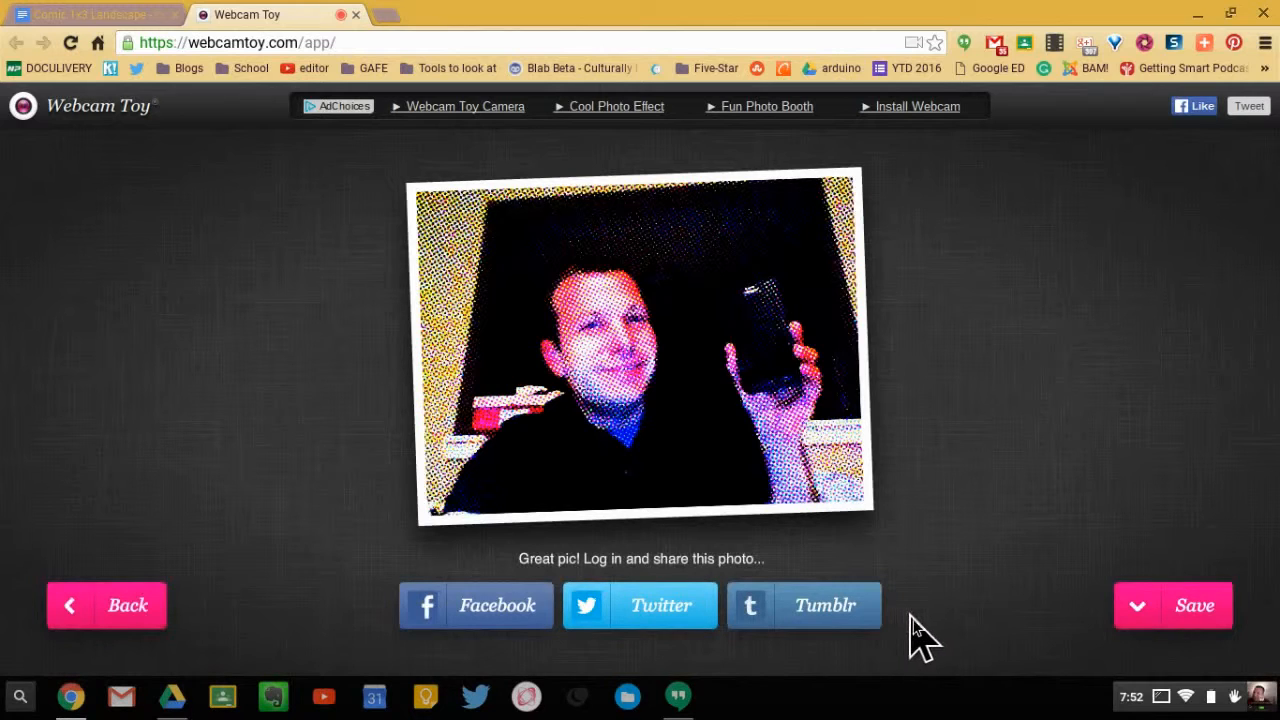
{"action": "left_click", "coordinate": [1145, 620]}
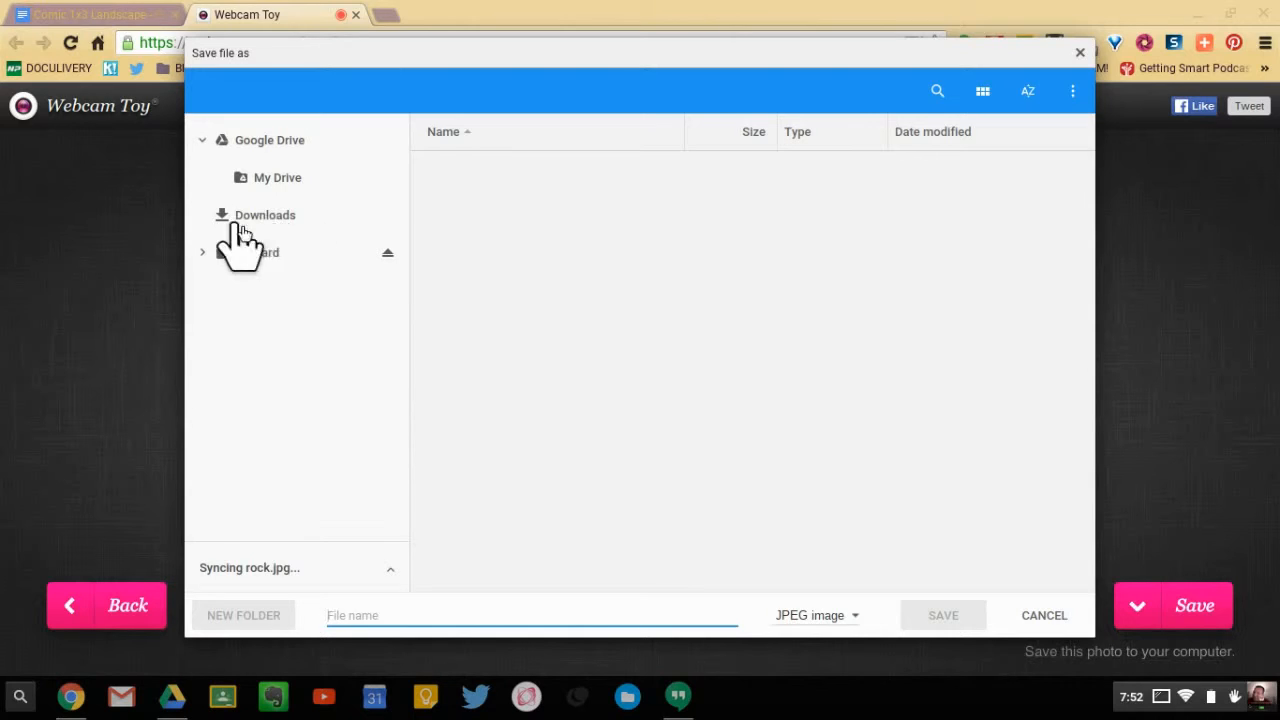
{"action": "left_click", "coordinate": [281, 178]}
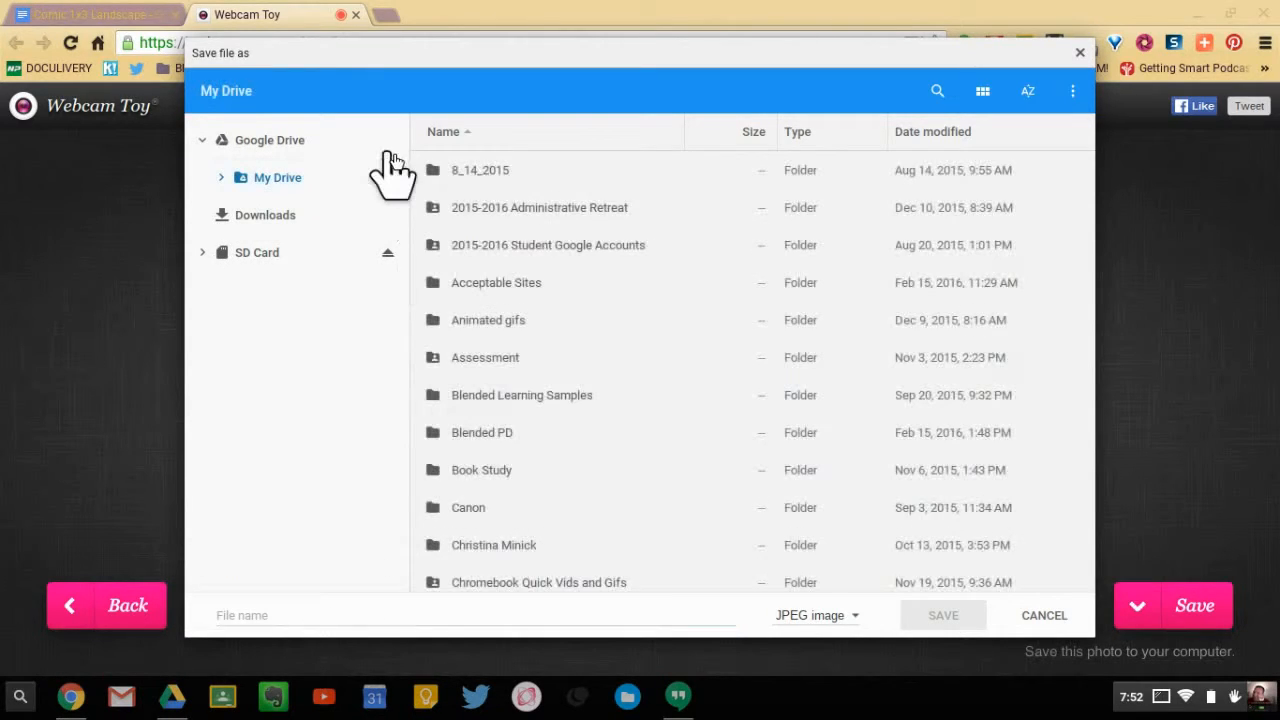
{"action": "scroll", "coordinate": [530, 360], "scroll_direction": "down", "scroll_amount": 1}
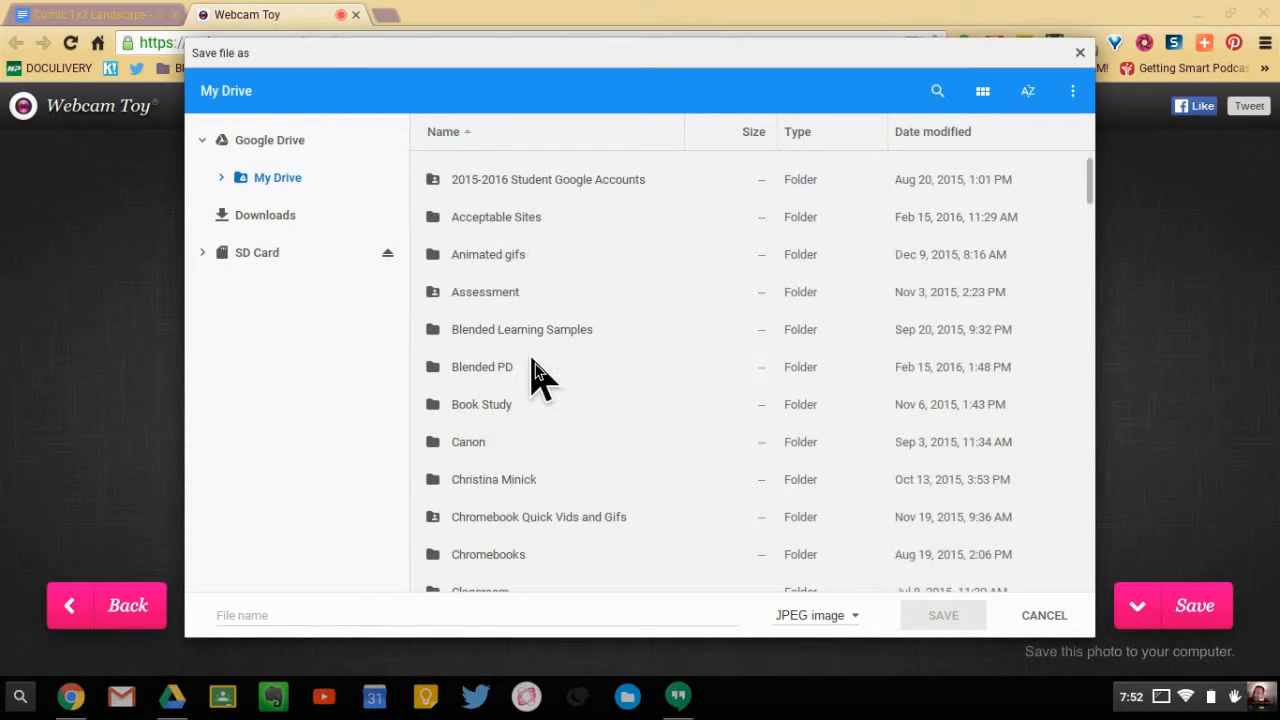
{"action": "scroll", "coordinate": [540, 378], "scroll_direction": "down", "scroll_amount": 3}
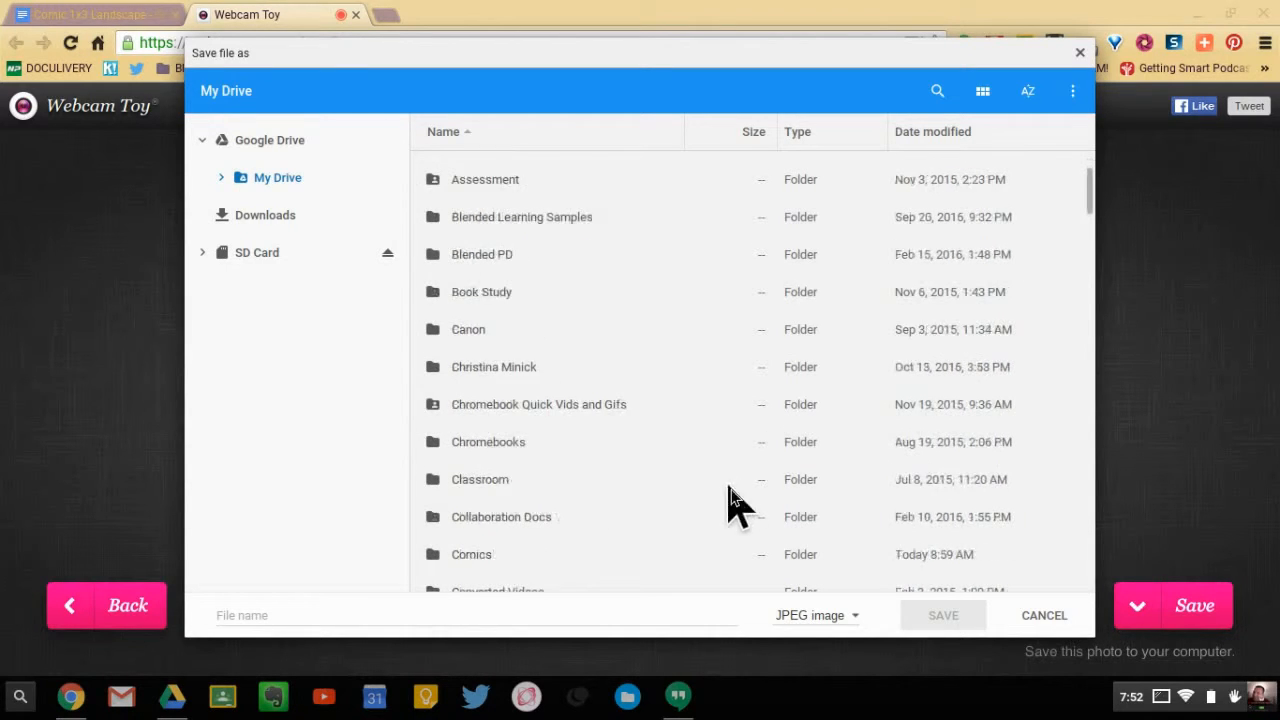
{"action": "left_click", "coordinate": [480, 512]}
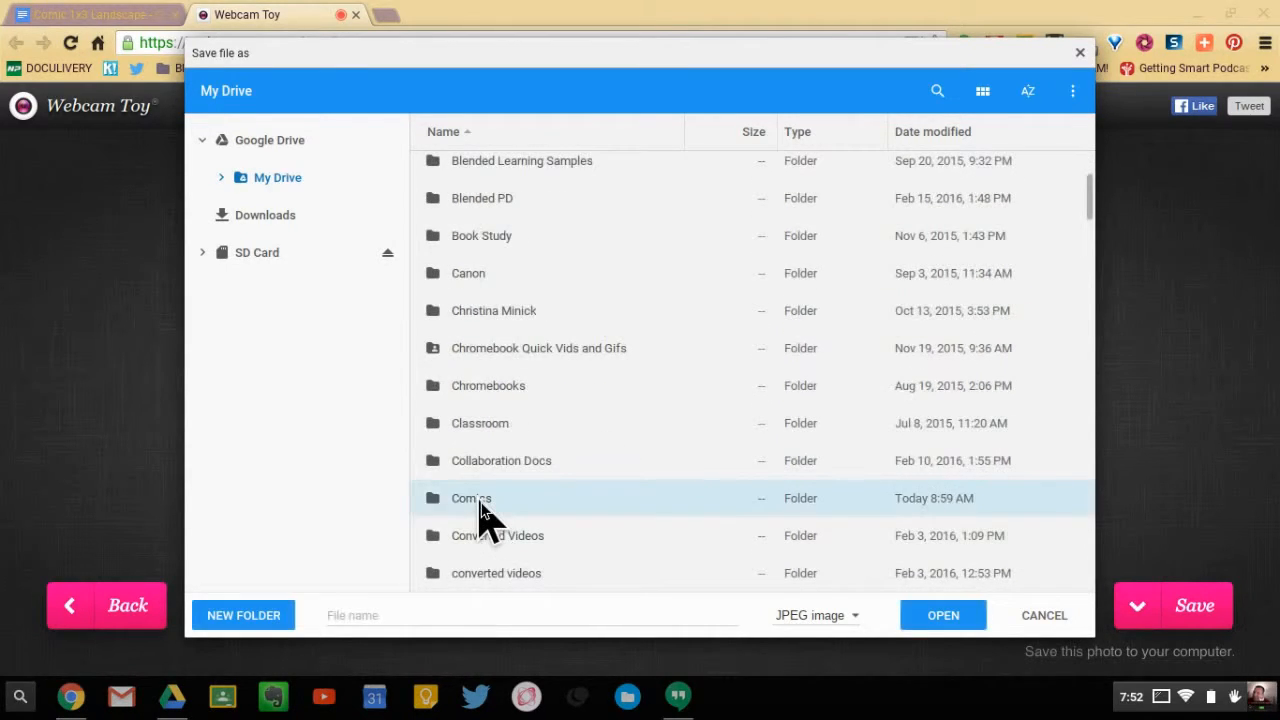
{"action": "double_click", "coordinate": [480, 512]}
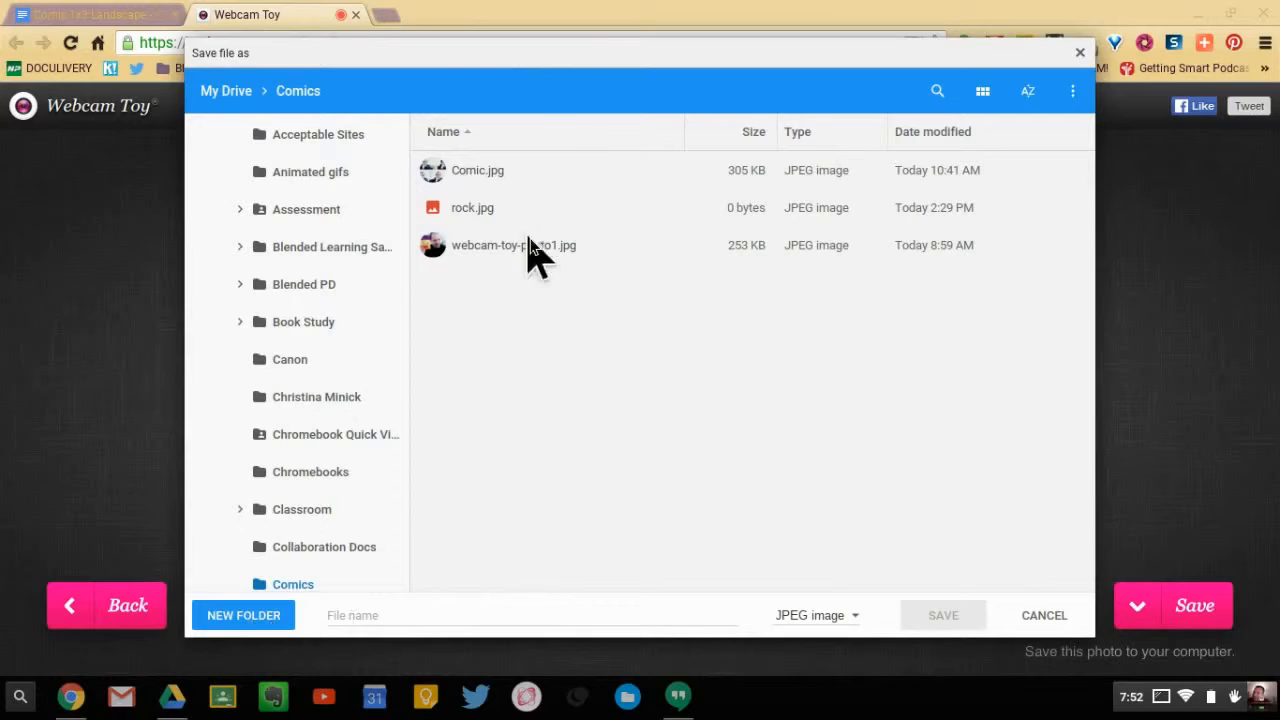
- Name the photo file phone and save it as a JPEG image
{"action": "left_click", "coordinate": [408, 610]}
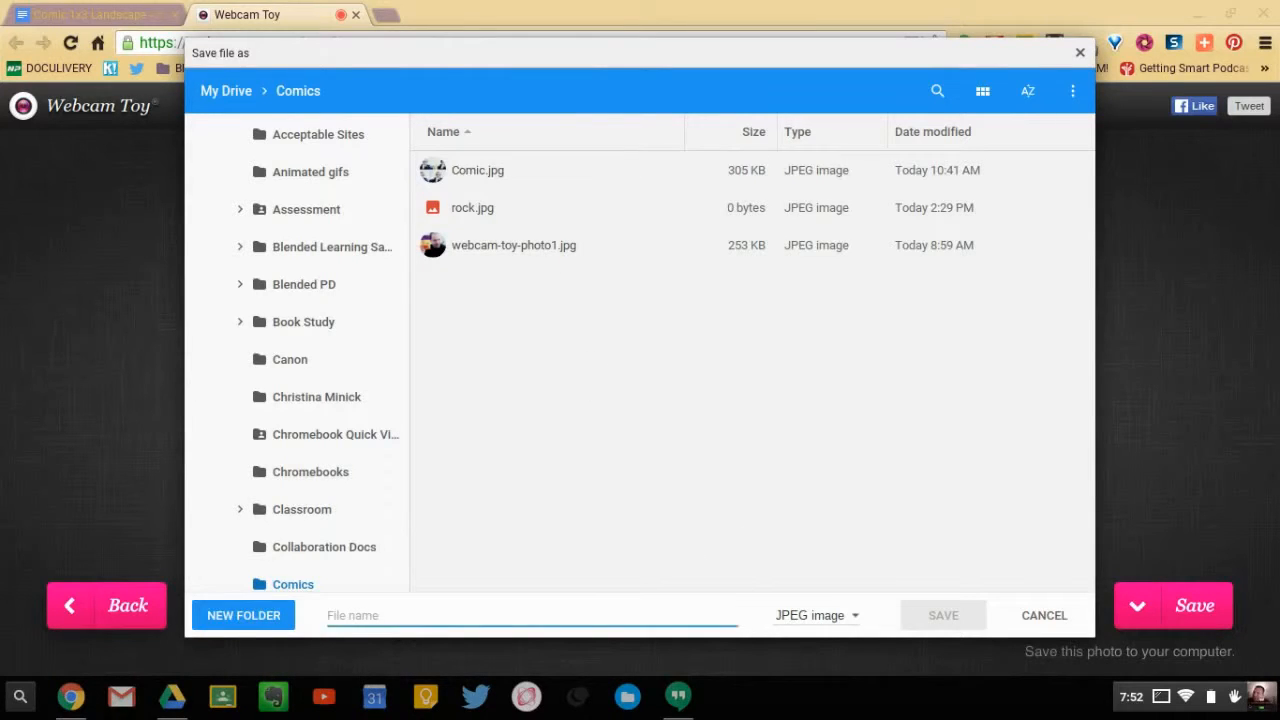
{"action": "type", "text": "phone"}
{"action": "left_click", "coordinate": [934, 624]}
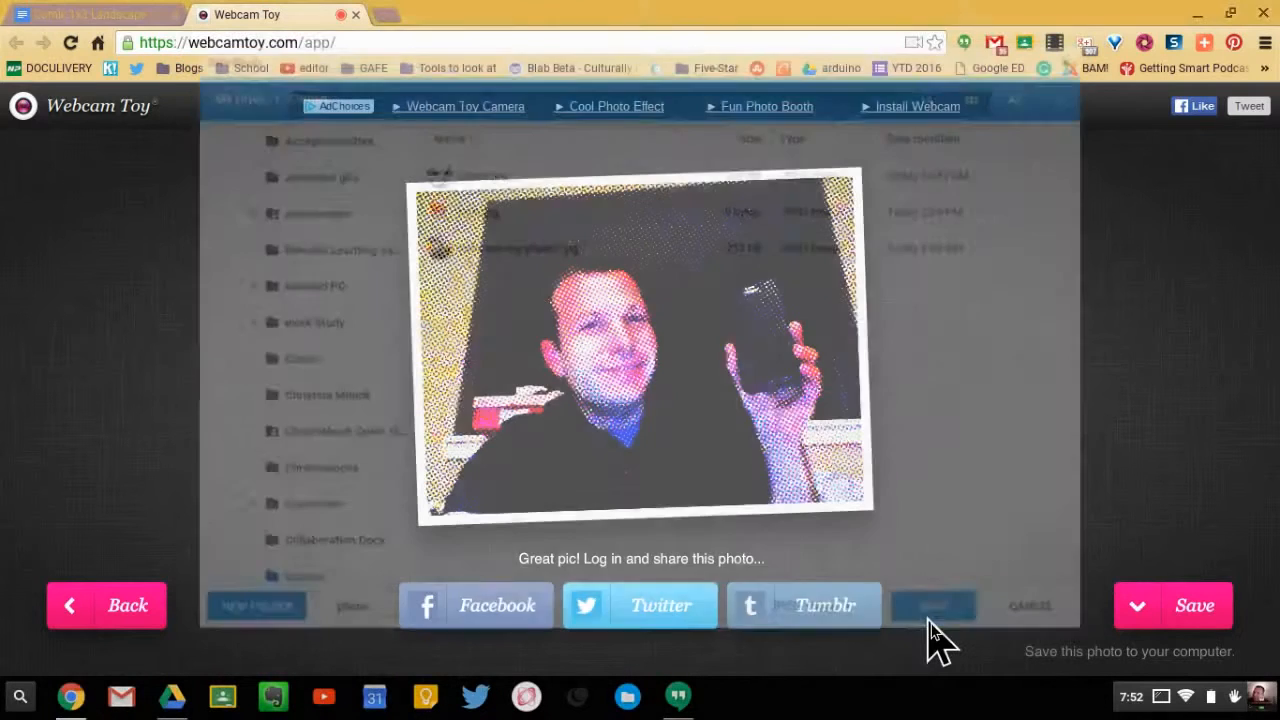
- Switch to the Comic 1x3 Landscape document and start a new drawing in the first comic panel
{"action": "left_click", "coordinate": [70, 16]}
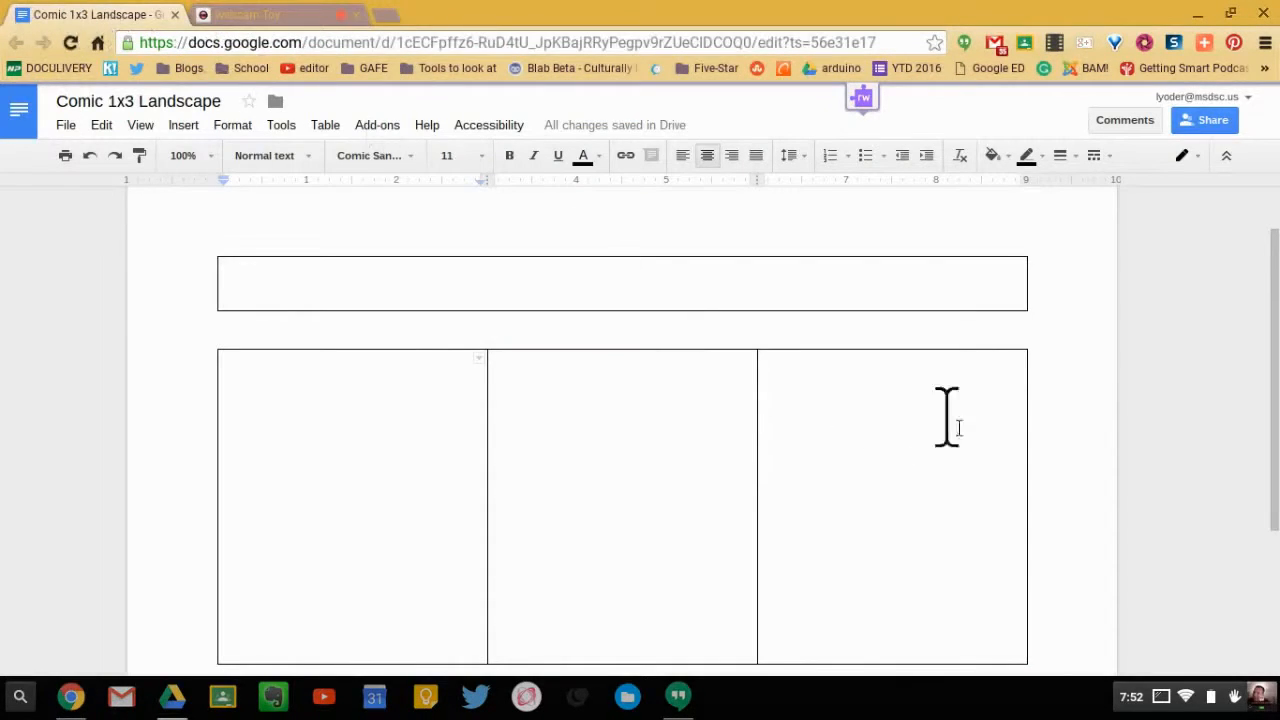
{"action": "scroll", "coordinate": [1140, 395], "scroll_direction": "down", "scroll_amount": 1}
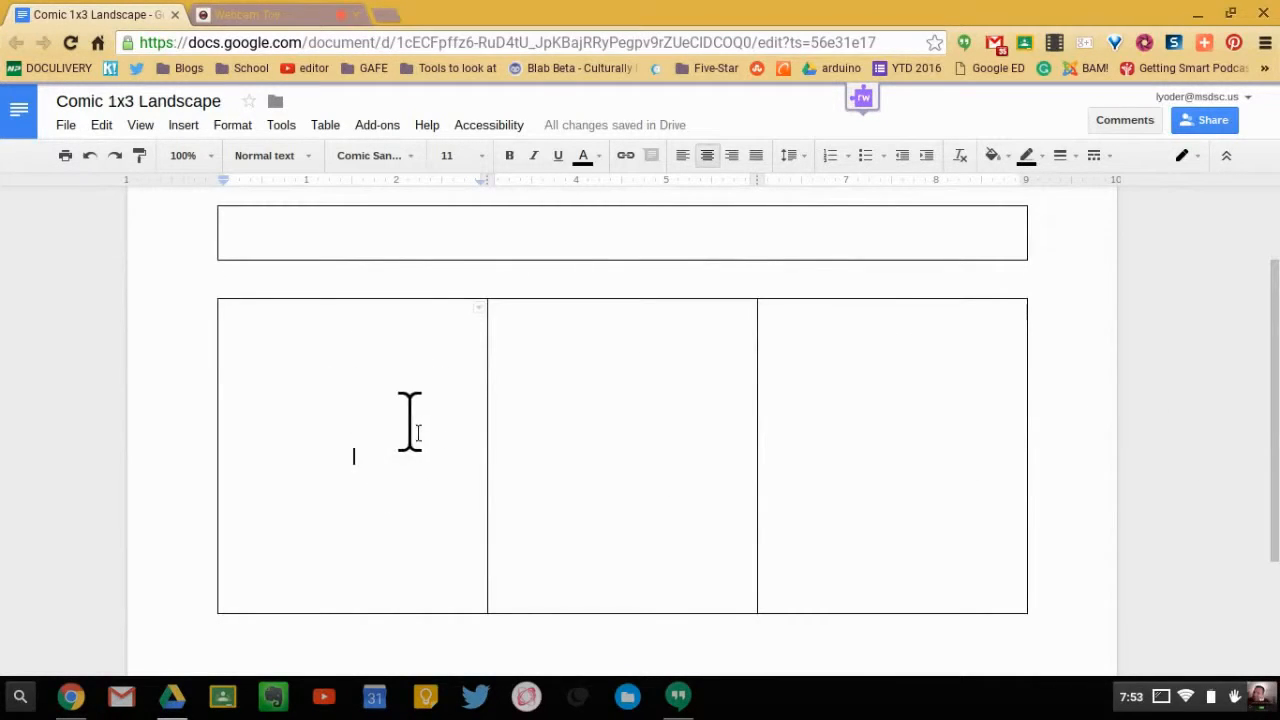
{"action": "scroll", "coordinate": [627, 417], "scroll_direction": "up", "scroll_amount": 2}
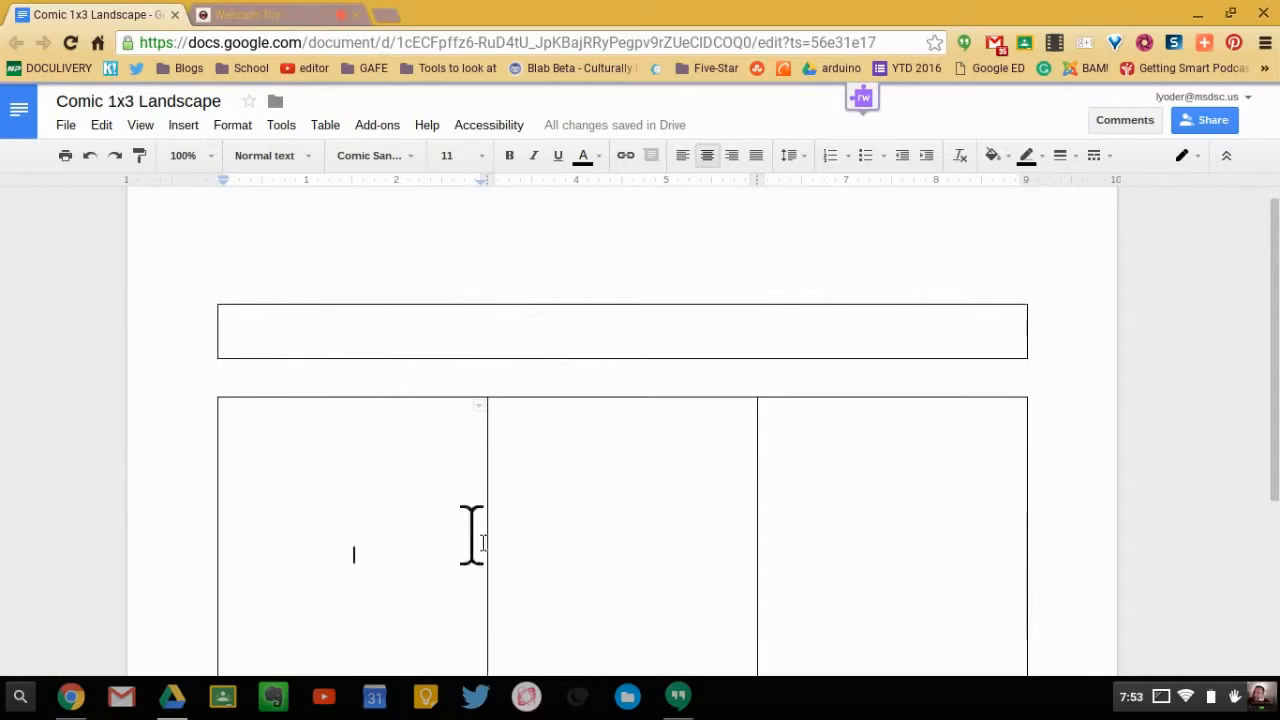
{"action": "scroll", "coordinate": [480, 500], "scroll_direction": "down", "scroll_amount": 2}
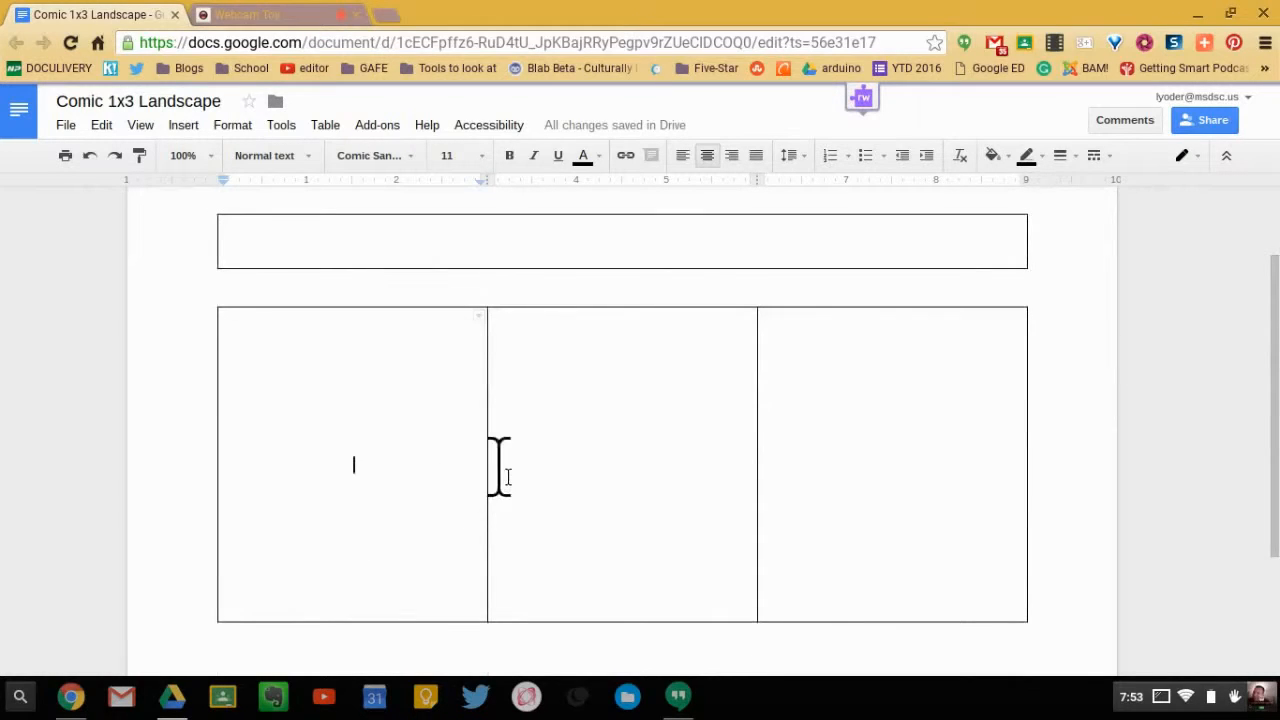
{"action": "left_click", "coordinate": [178, 130]}
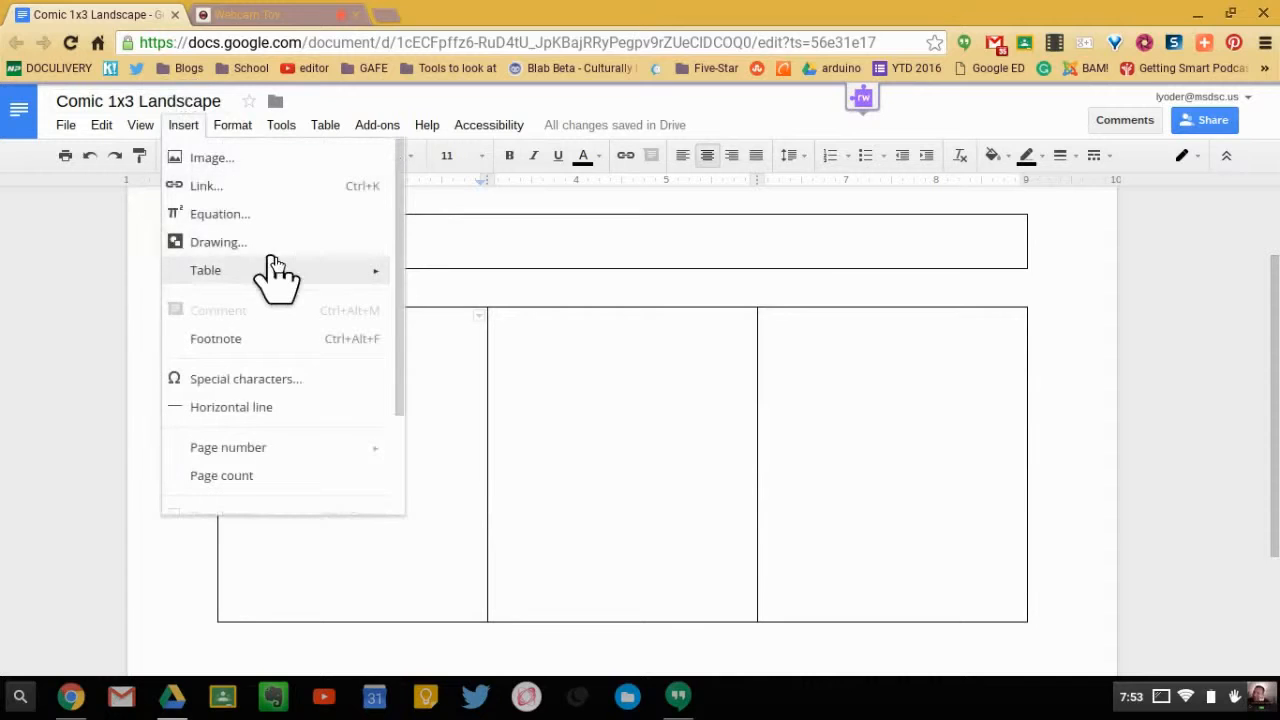
{"action": "left_click", "coordinate": [265, 242]}
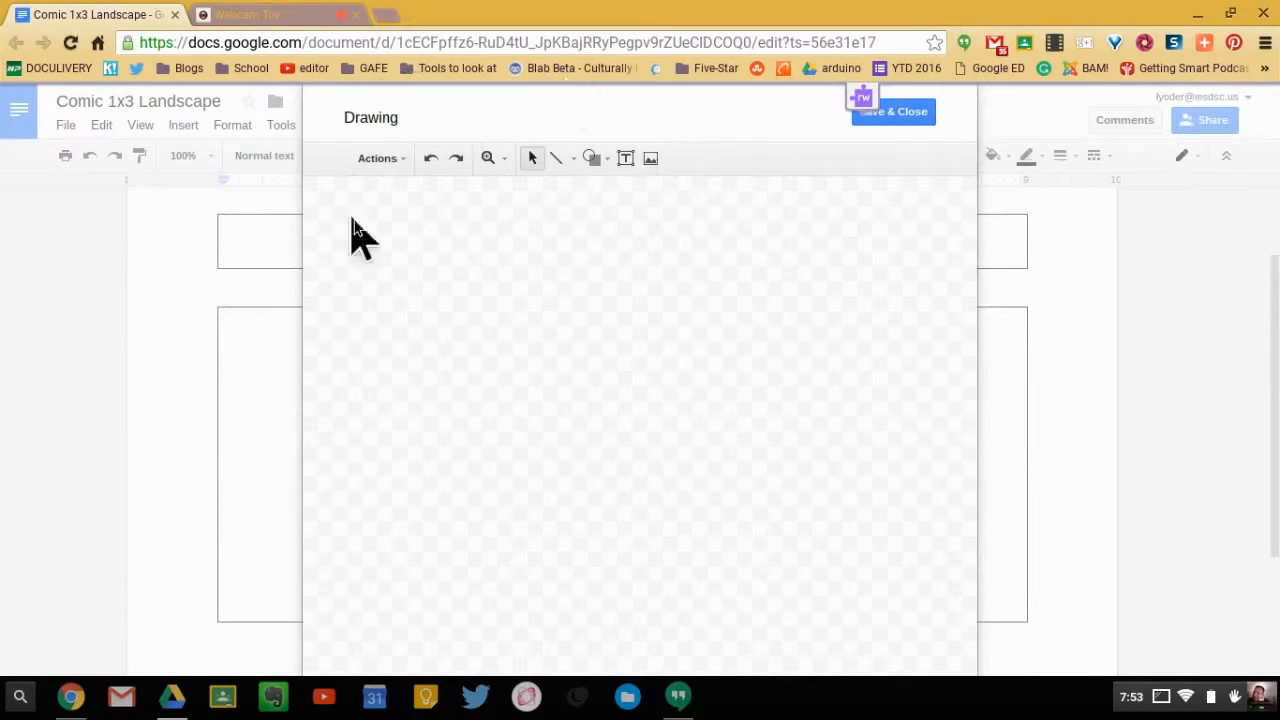
- Insert the recent Google Drive image named phone into the drawing
{"action": "left_click", "coordinate": [651, 160]}
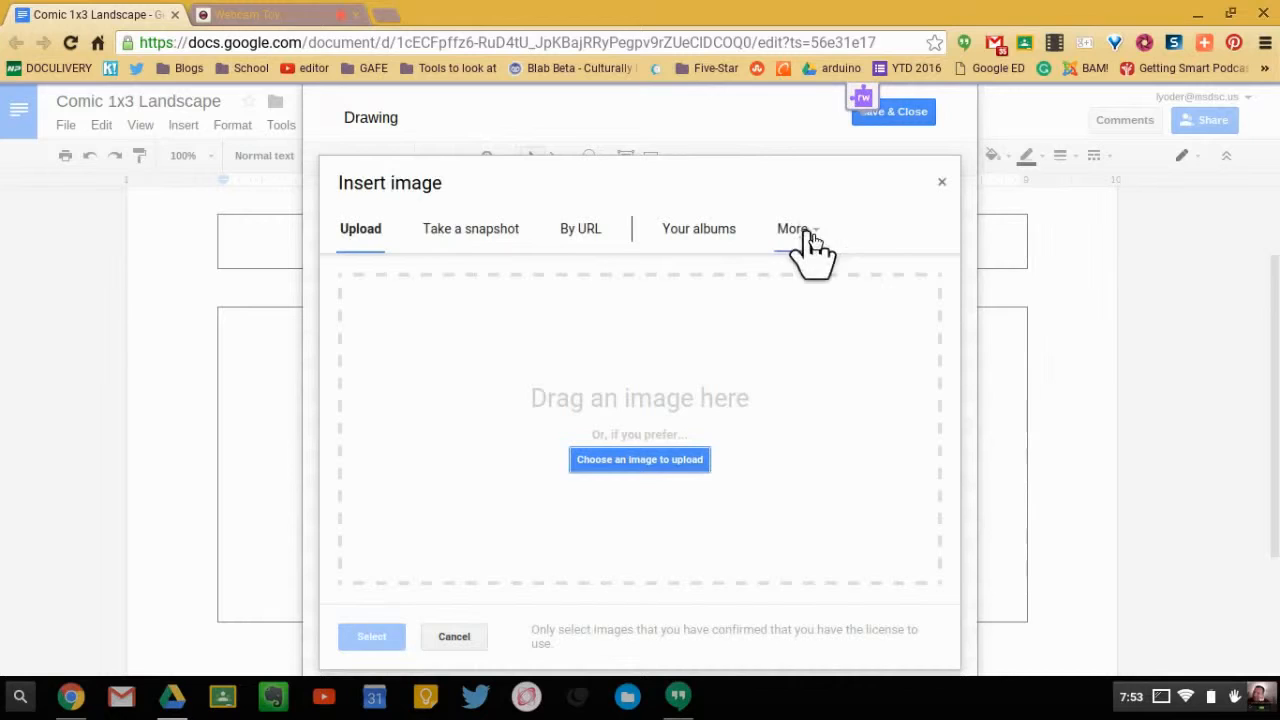
{"action": "left_click", "coordinate": [812, 240]}
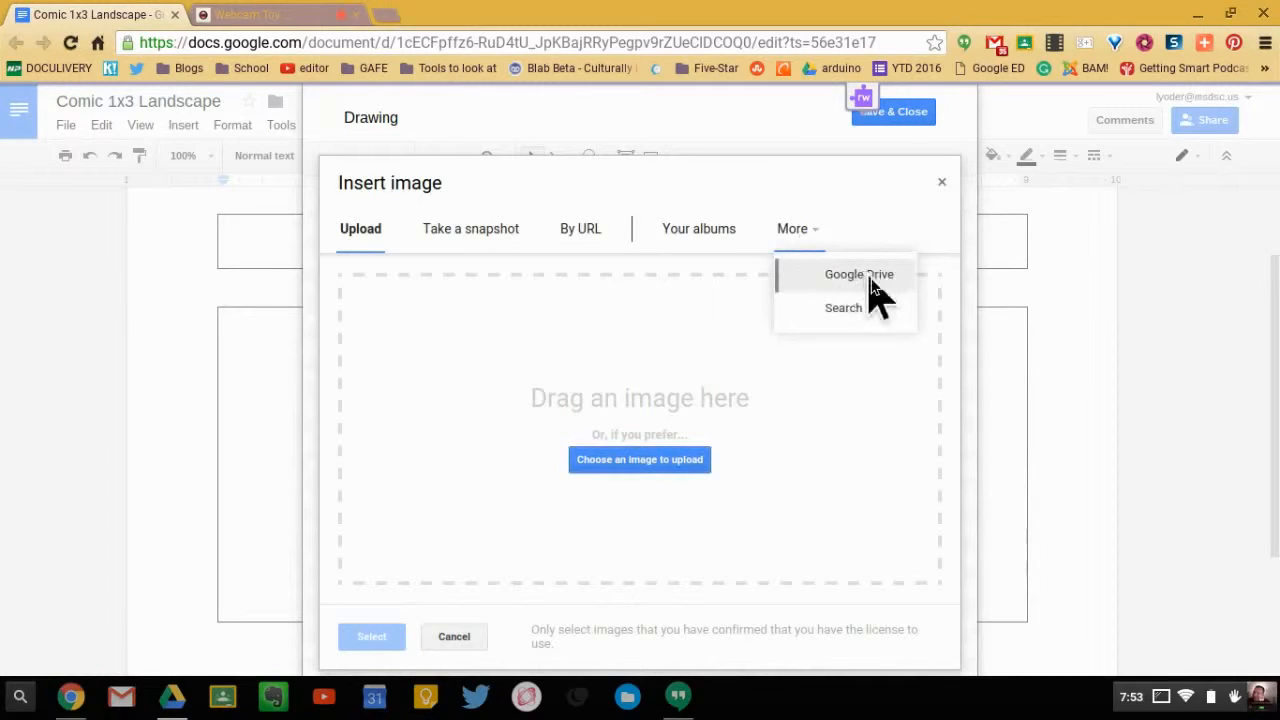
{"action": "left_click", "coordinate": [869, 280]}
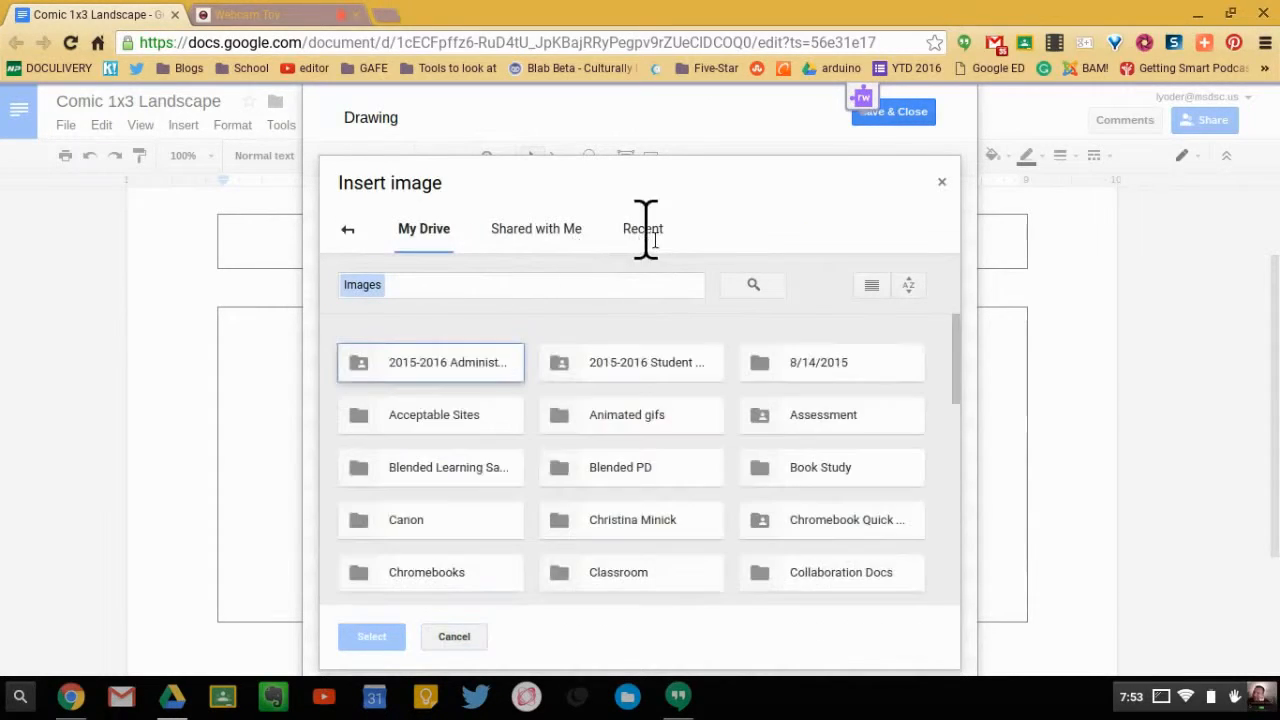
{"action": "left_click", "coordinate": [643, 232]}
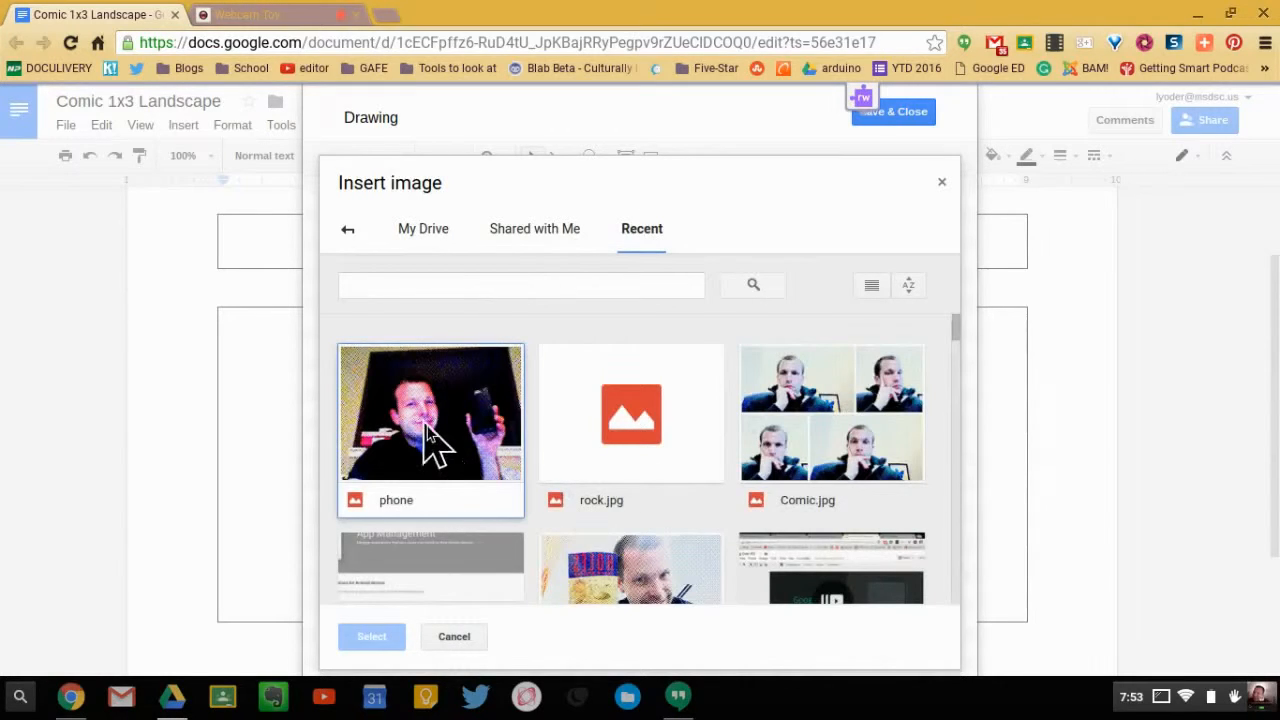
{"action": "left_click", "coordinate": [432, 440]}
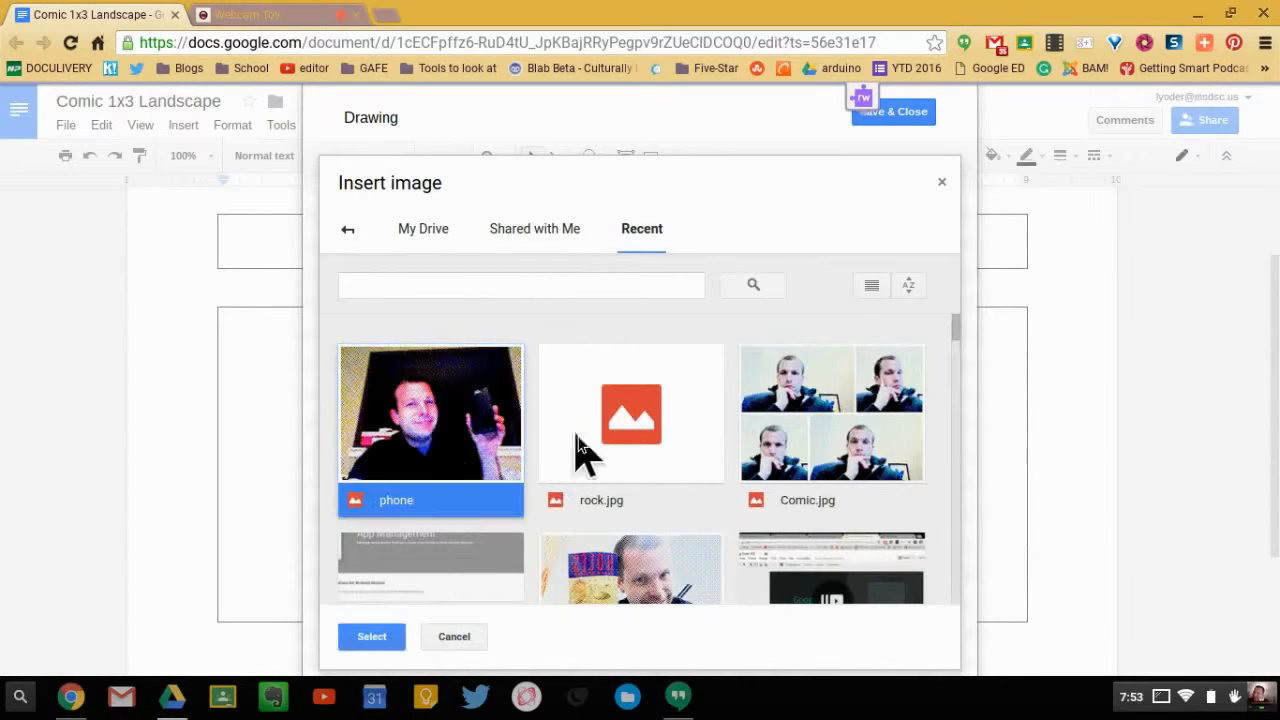
{"action": "left_click", "coordinate": [390, 636]}
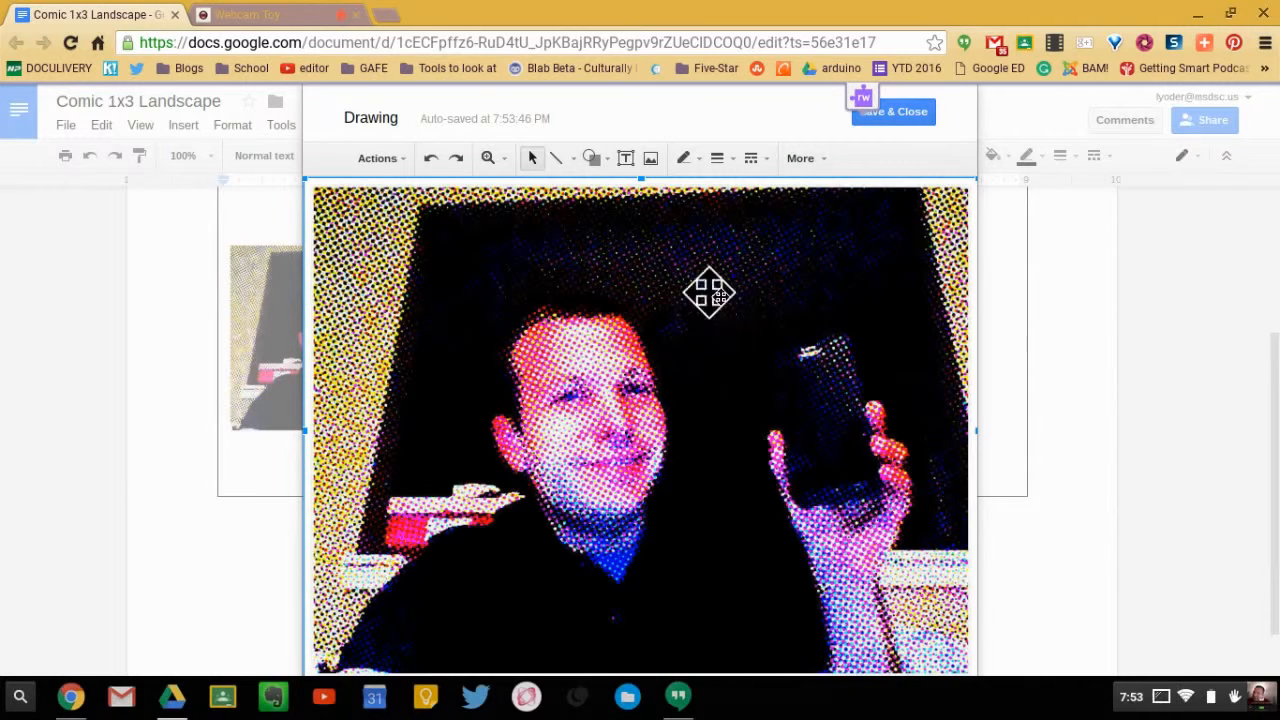
- Add a rounded rectangular callout between the head and the raised phone, sized nearly square, with its tail pointing at the man's face
{"action": "left_click", "coordinate": [597, 164]}
{"action": "mouse_move", "coordinate": [650, 245]}
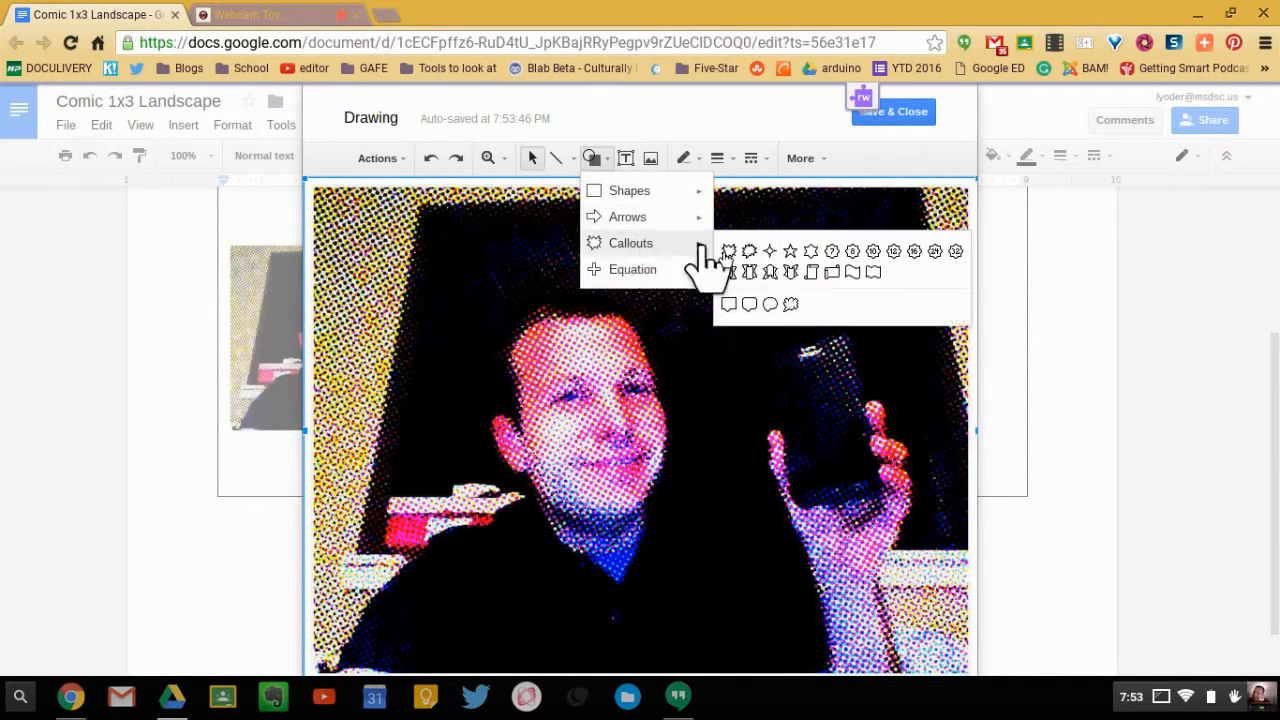
{"action": "left_click", "coordinate": [749, 305]}
{"action": "left_click_drag", "start_coordinate": [697, 265], "coordinate": [884, 336]}
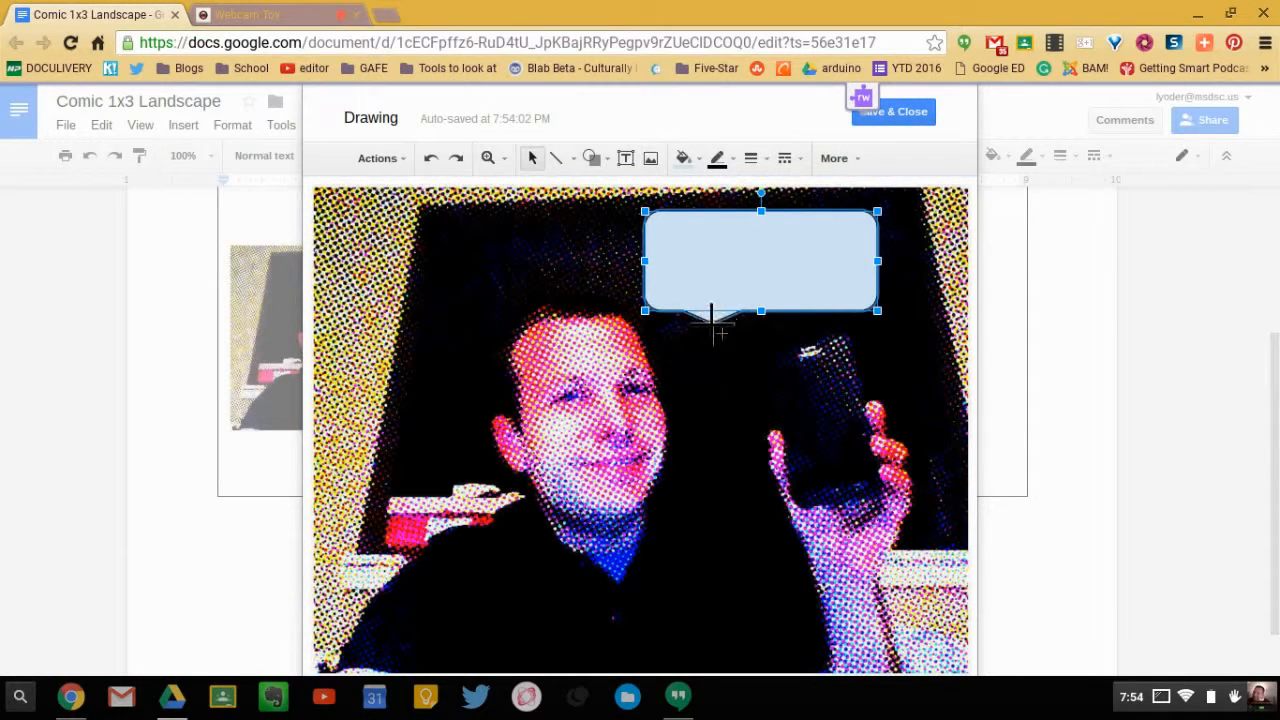
{"action": "left_click_drag", "start_coordinate": [670, 400], "coordinate": [670, 446]}
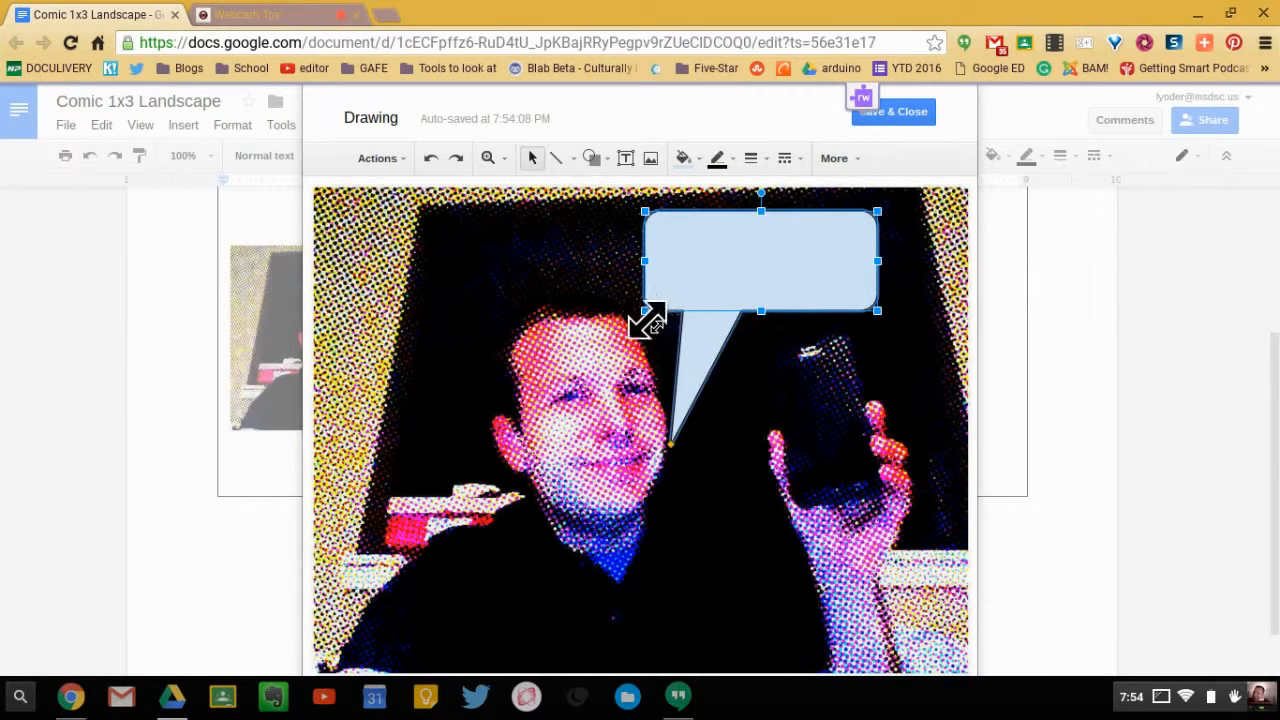
{"action": "left_click_drag", "start_coordinate": [645, 312], "coordinate": [693, 360]}
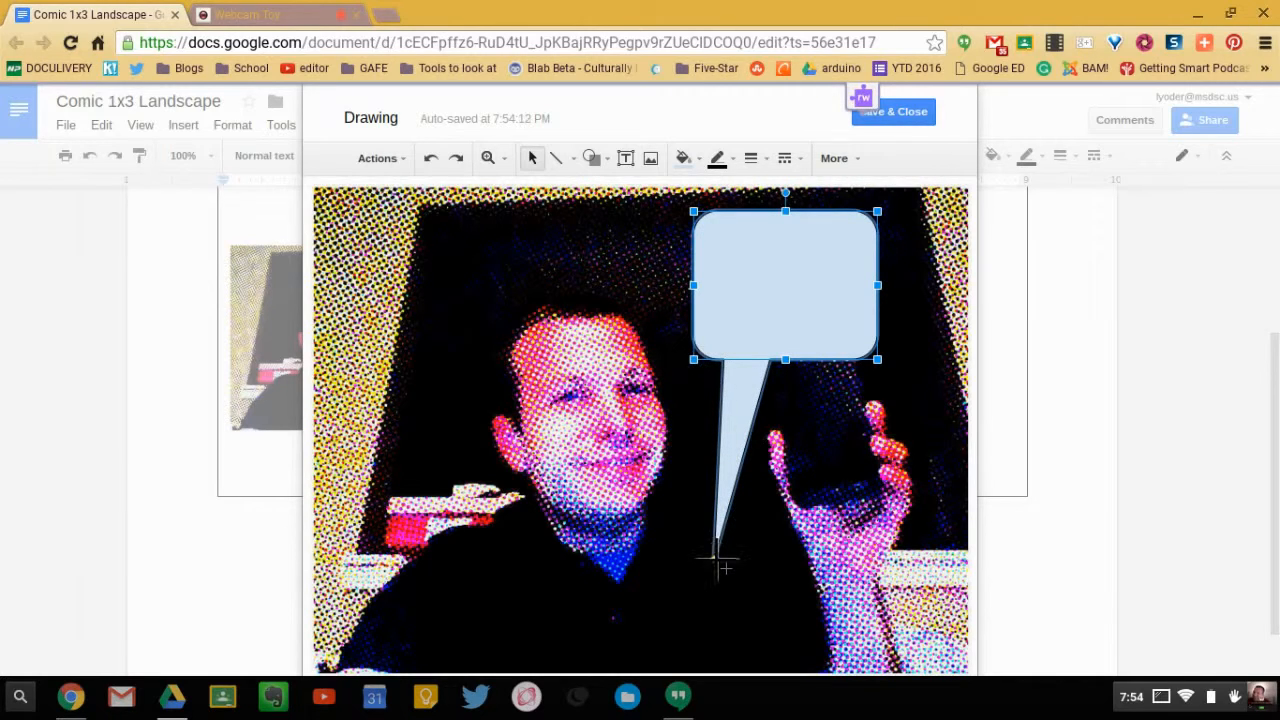
{"action": "left_click_drag", "start_coordinate": [716, 560], "coordinate": [670, 445]}
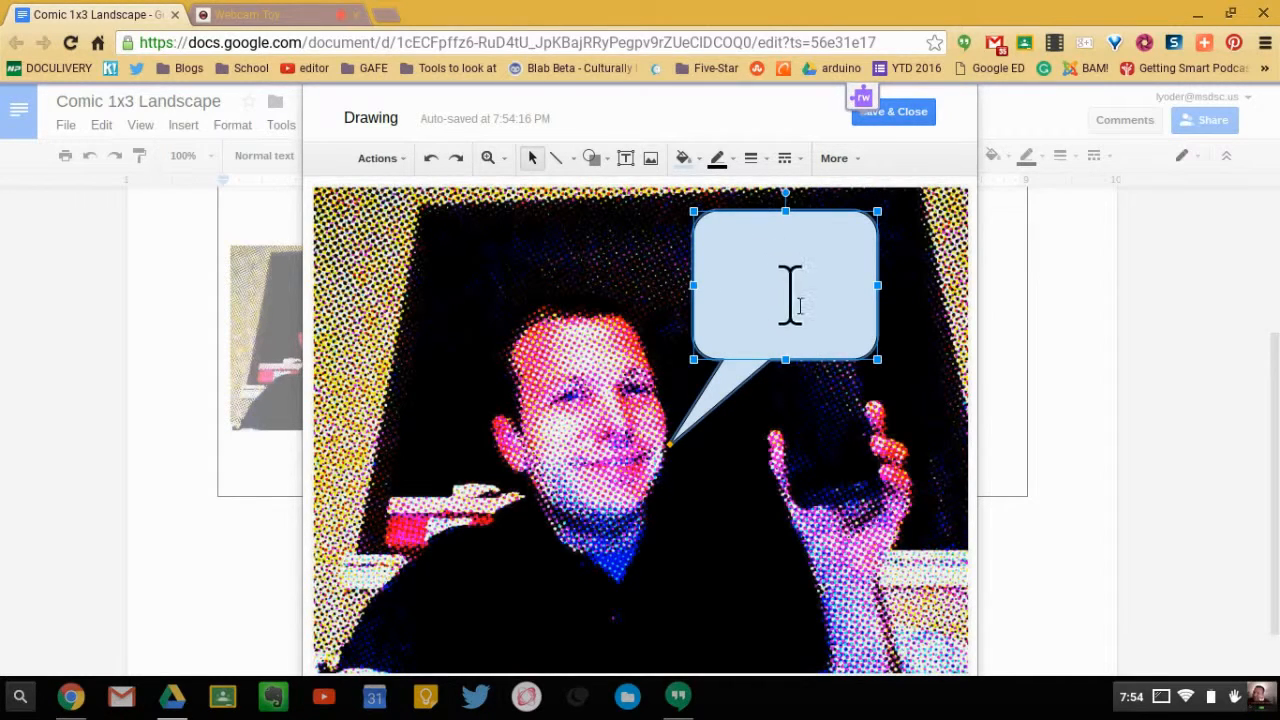
- Center the text alignment inside the speech bubble
{"action": "left_click", "coordinate": [851, 160]}
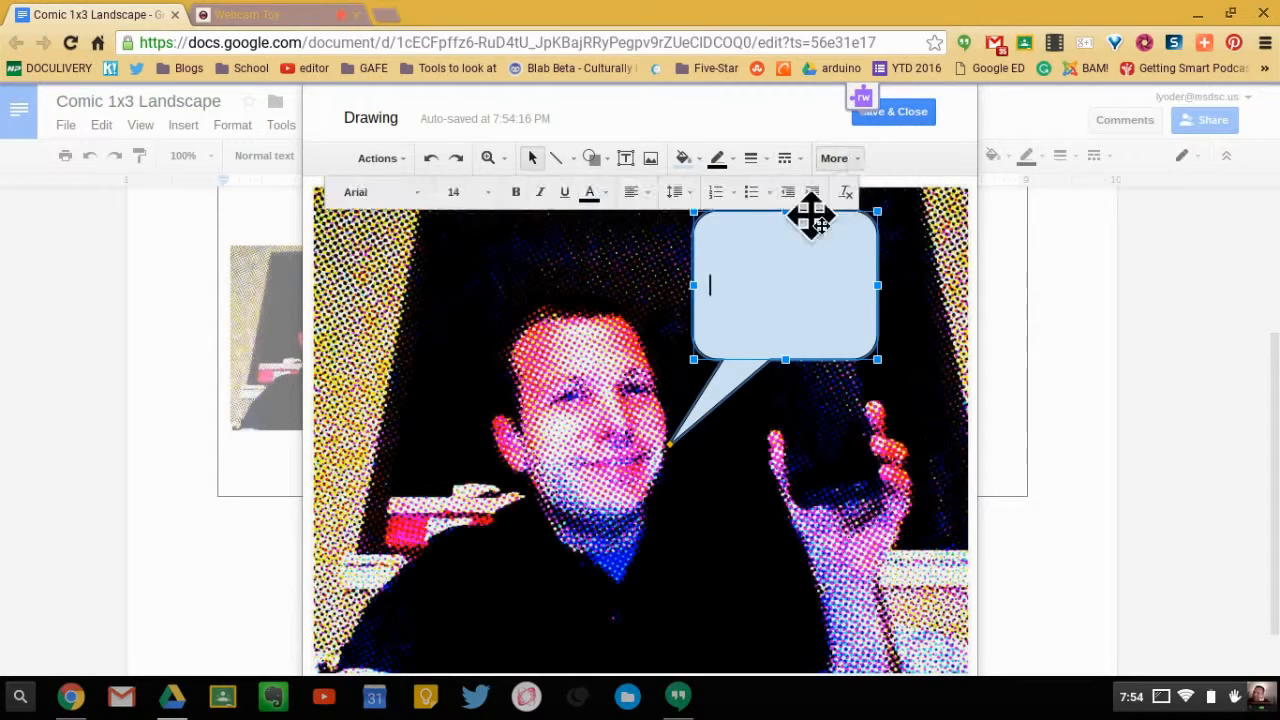
{"action": "left_click", "coordinate": [638, 190]}
{"action": "left_click", "coordinate": [666, 237]}
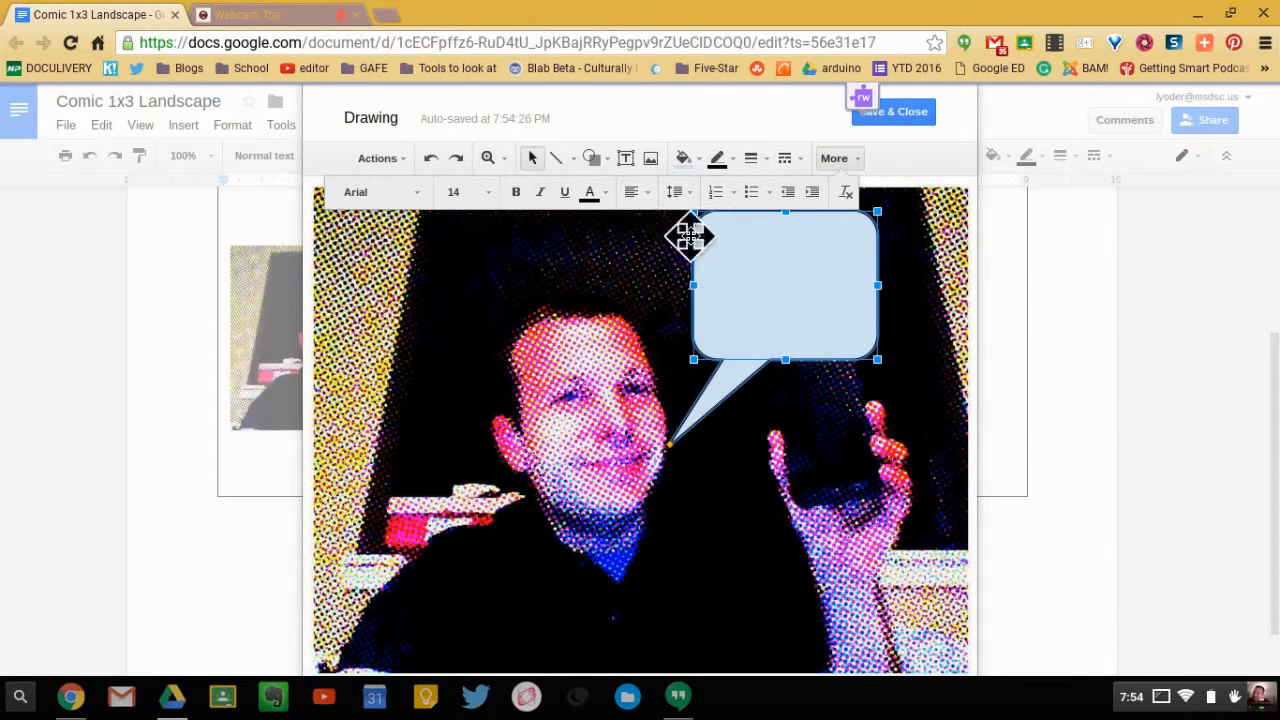
{"action": "left_click", "coordinate": [640, 193]}
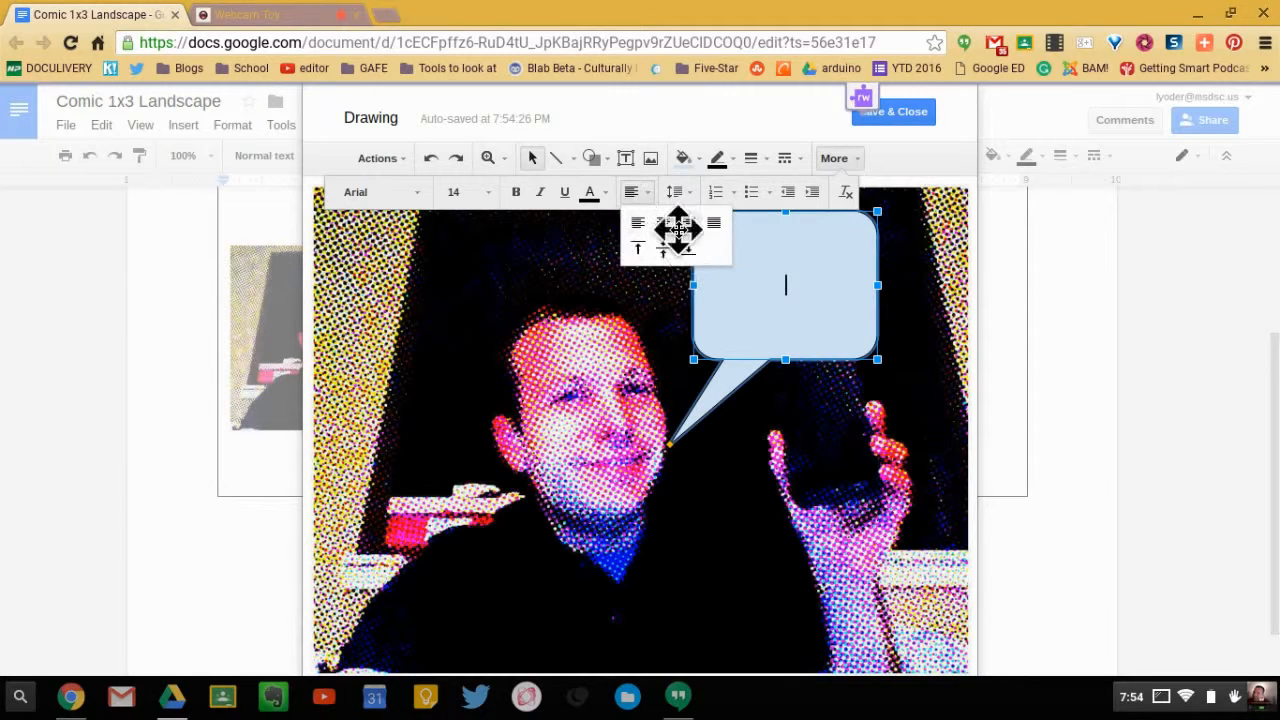
{"action": "left_click", "coordinate": [686, 225]}
{"action": "left_click", "coordinate": [645, 195]}
{"action": "left_click", "coordinate": [662, 222]}
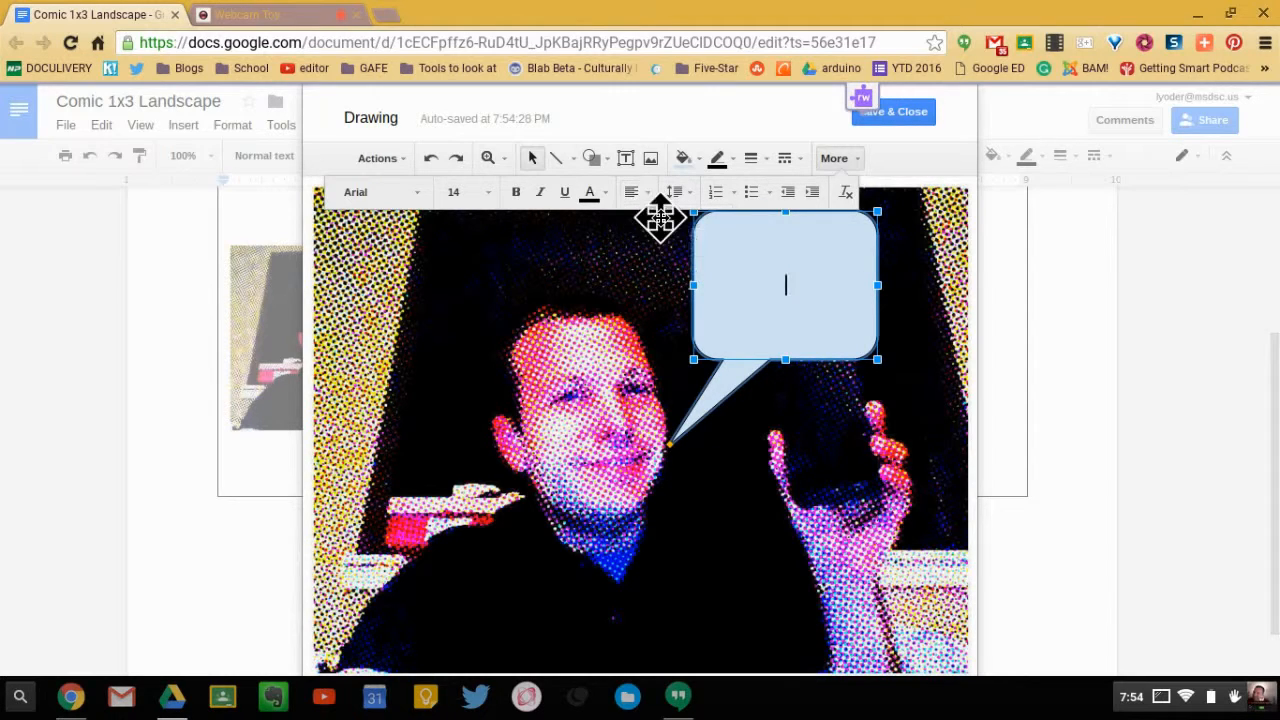
- Set the speech bubble's font to Comic Sans MS at size 24
{"action": "left_click", "coordinate": [417, 193]}
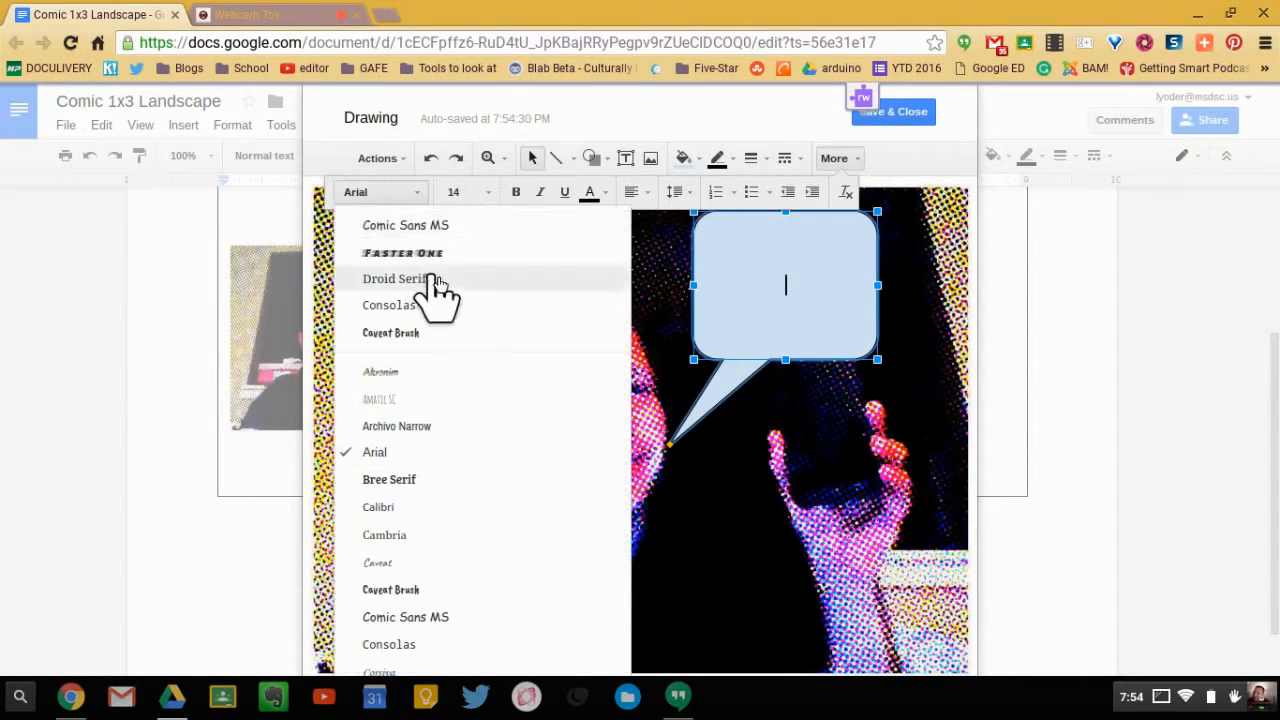
{"action": "left_click", "coordinate": [443, 226]}
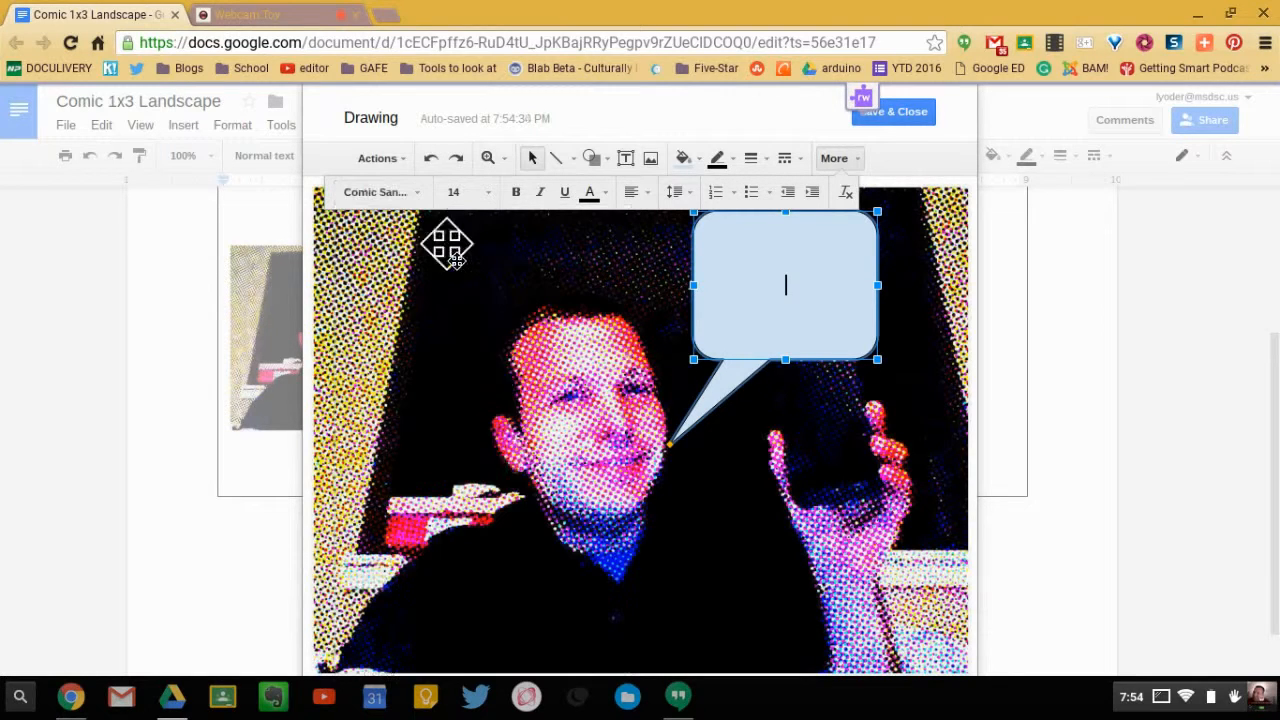
{"action": "left_click", "coordinate": [488, 193]}
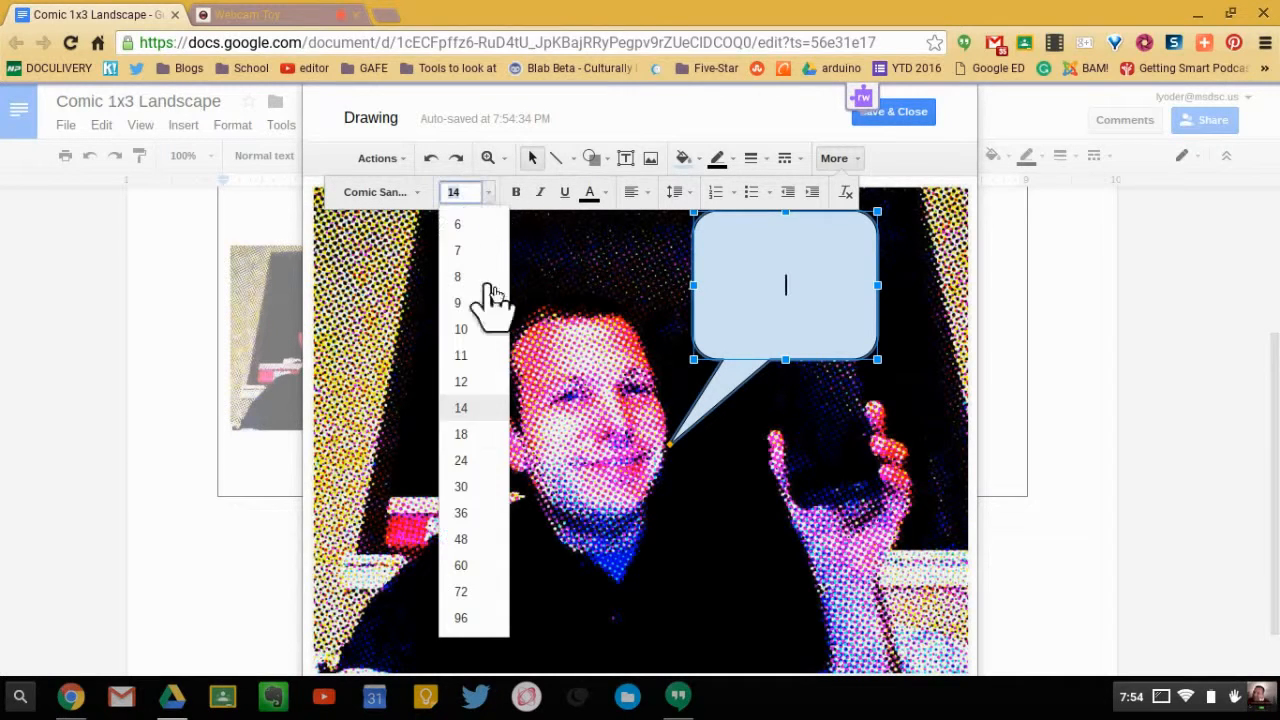
{"action": "left_click", "coordinate": [461, 461]}
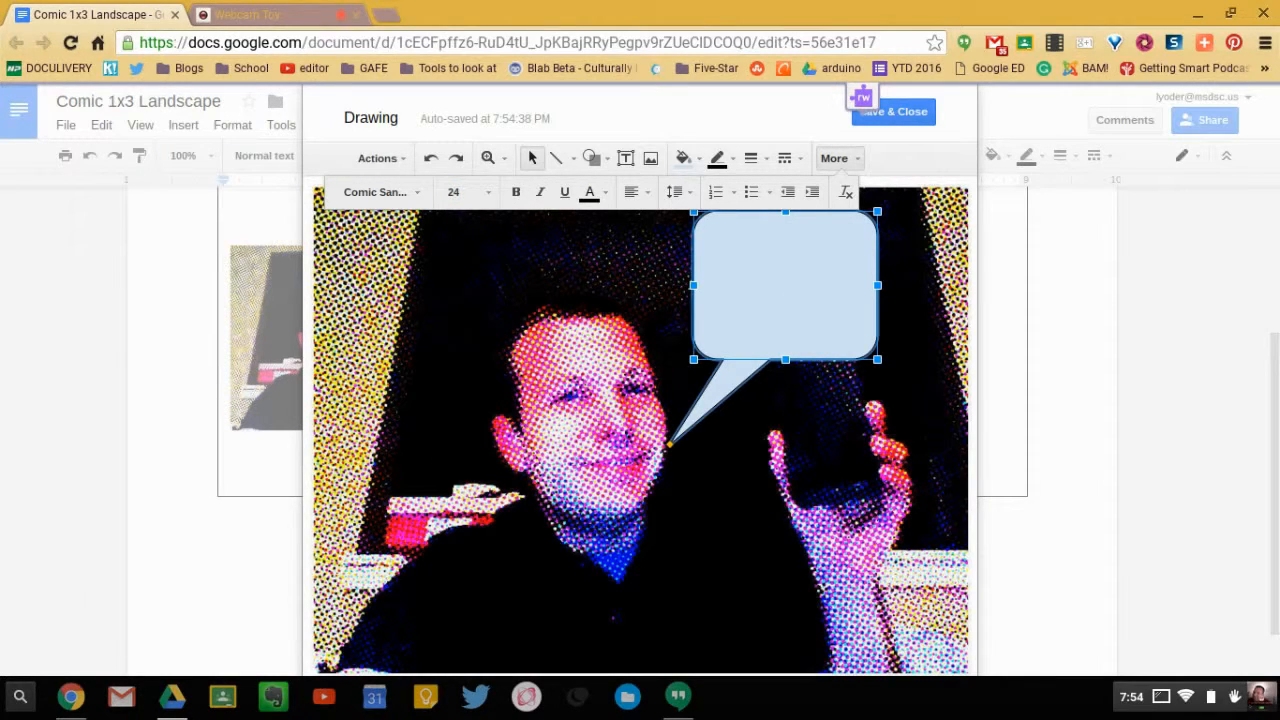
- Enter "I love technology!" in the speech bubble and widen it so the text fits on two lines
{"action": "type", "text": "I love technology !"}
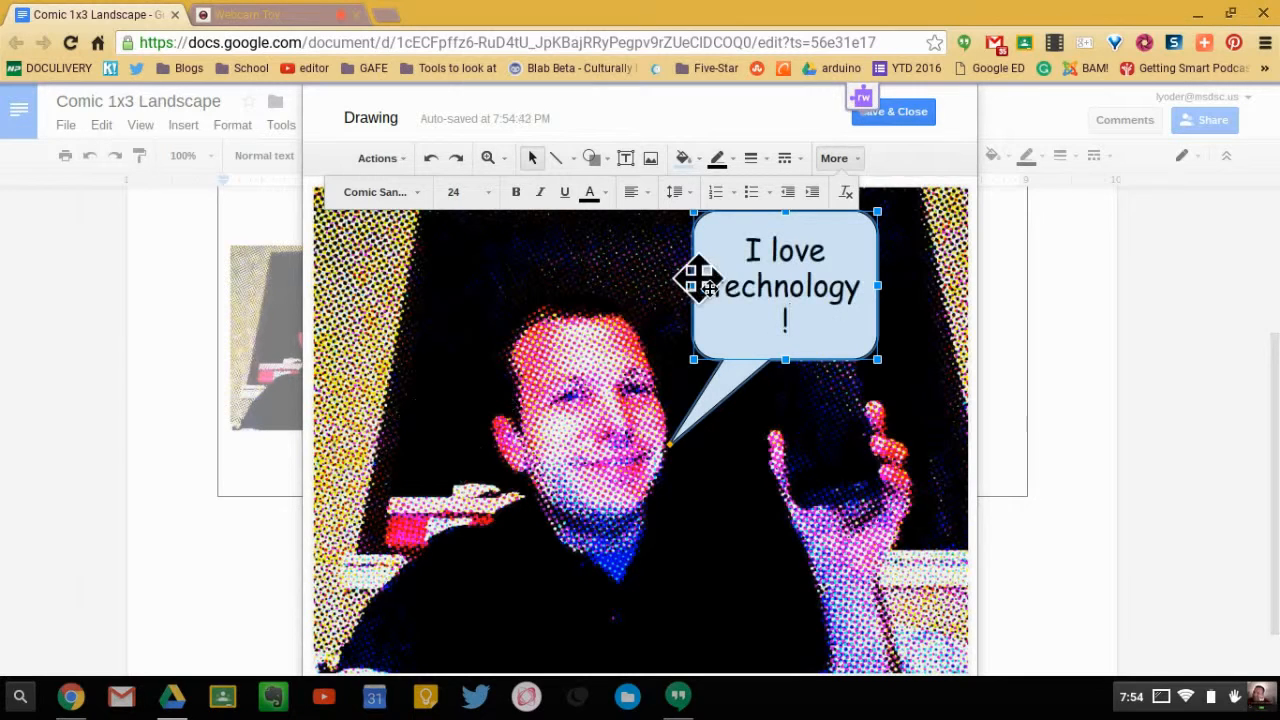
{"action": "left_click_drag", "start_coordinate": [686, 285], "coordinate": [667, 285]}
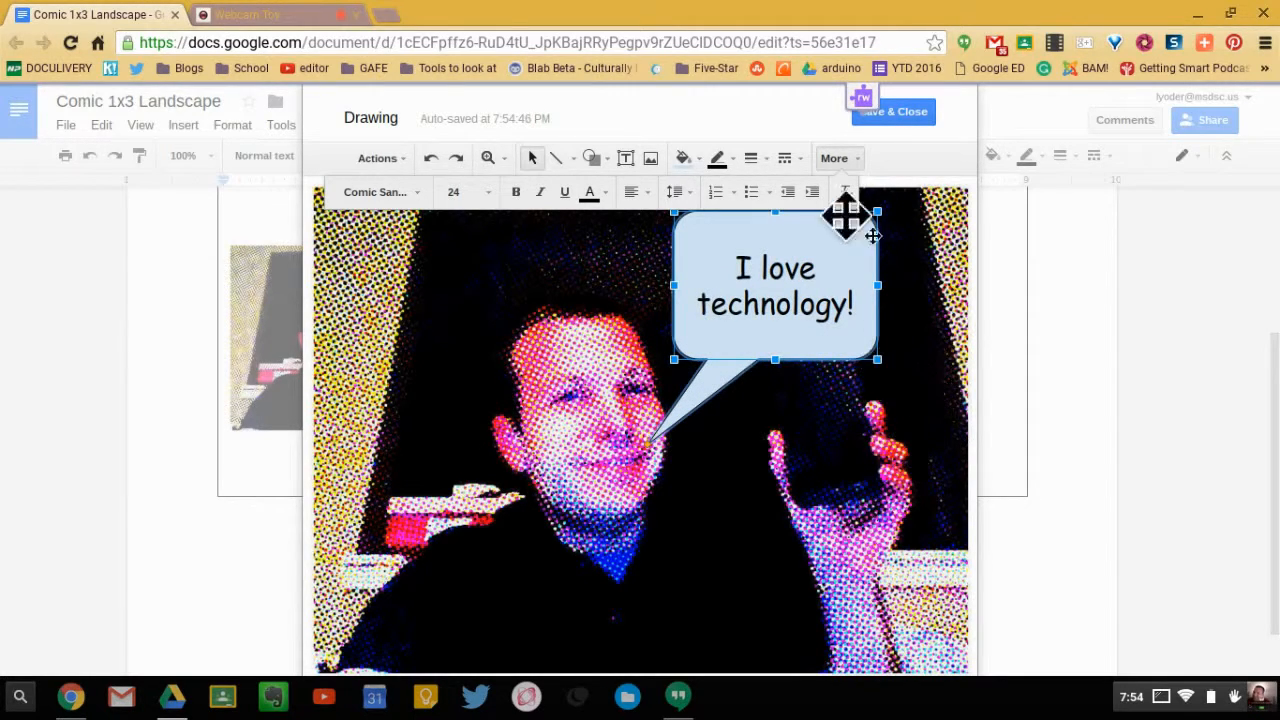
{"action": "left_click", "coordinate": [834, 160]}
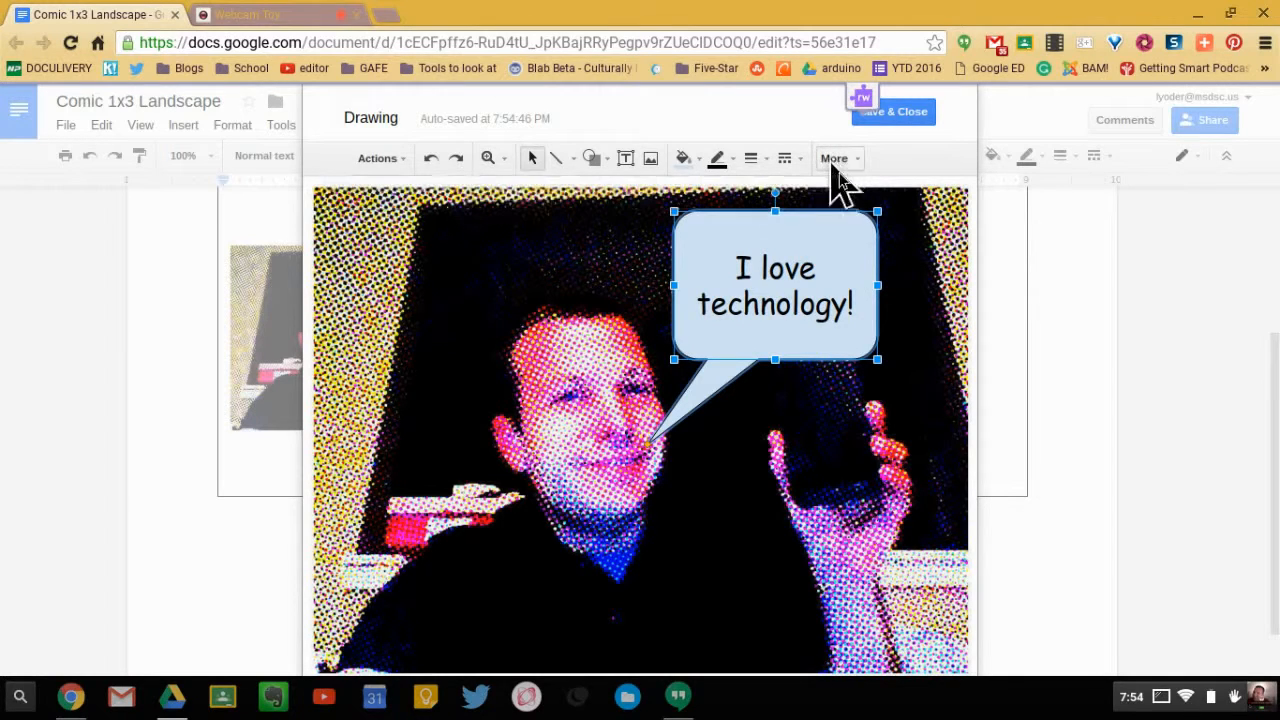
- Move the speech bubble to the photo's upper edge, aim its tail at the mouth, and save the drawing into the document
{"action": "left_click_drag", "start_coordinate": [834, 237], "coordinate": [848, 223]}
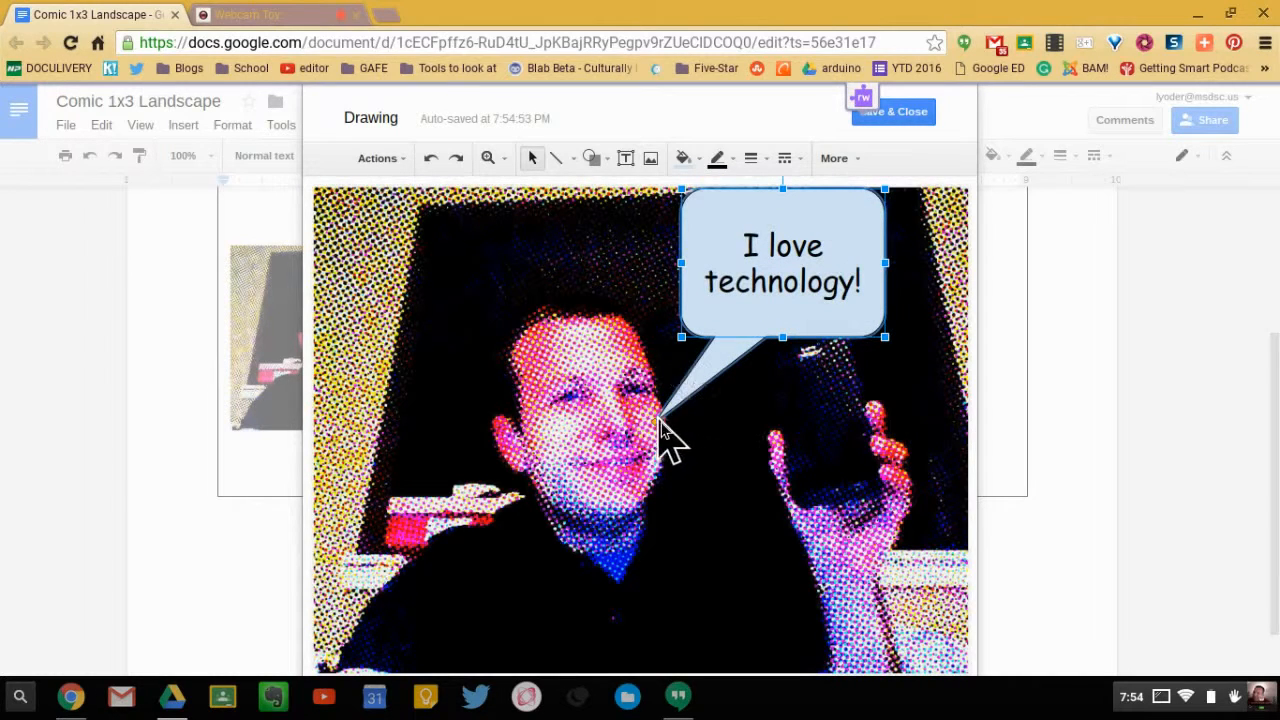
{"action": "left_click_drag", "start_coordinate": [660, 440], "coordinate": [665, 434]}
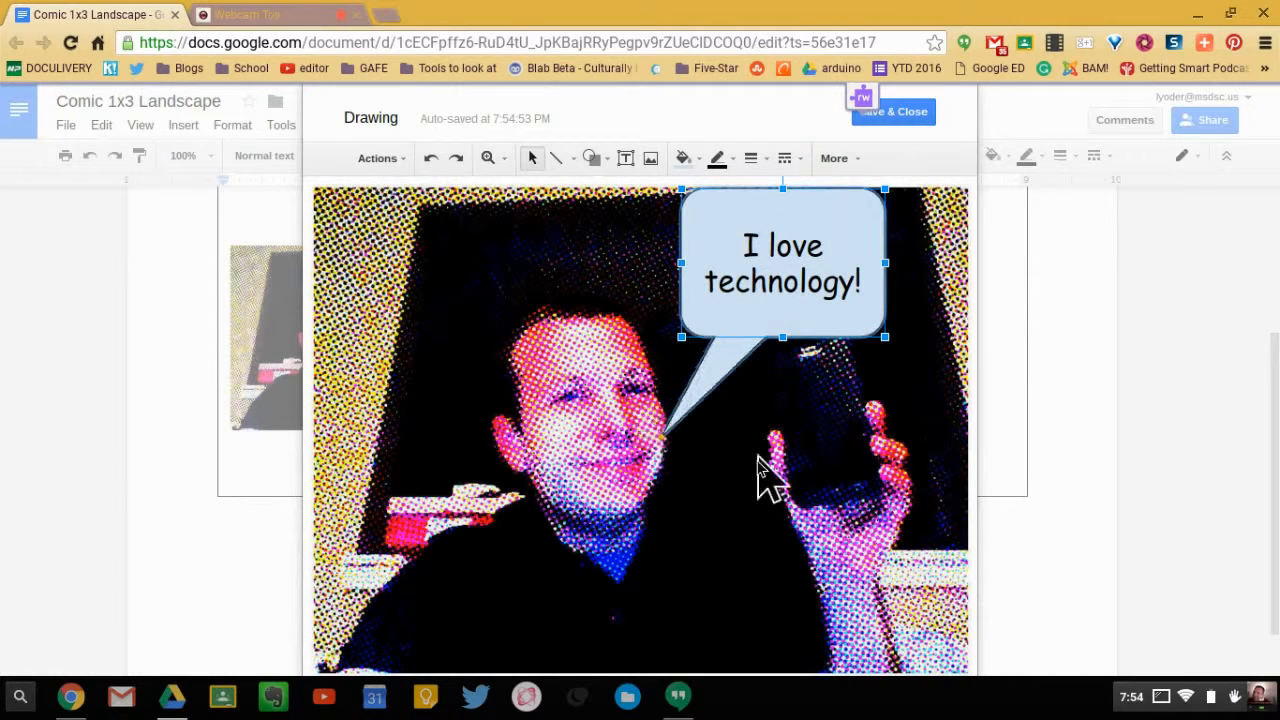
{"action": "left_click", "coordinate": [928, 117]}
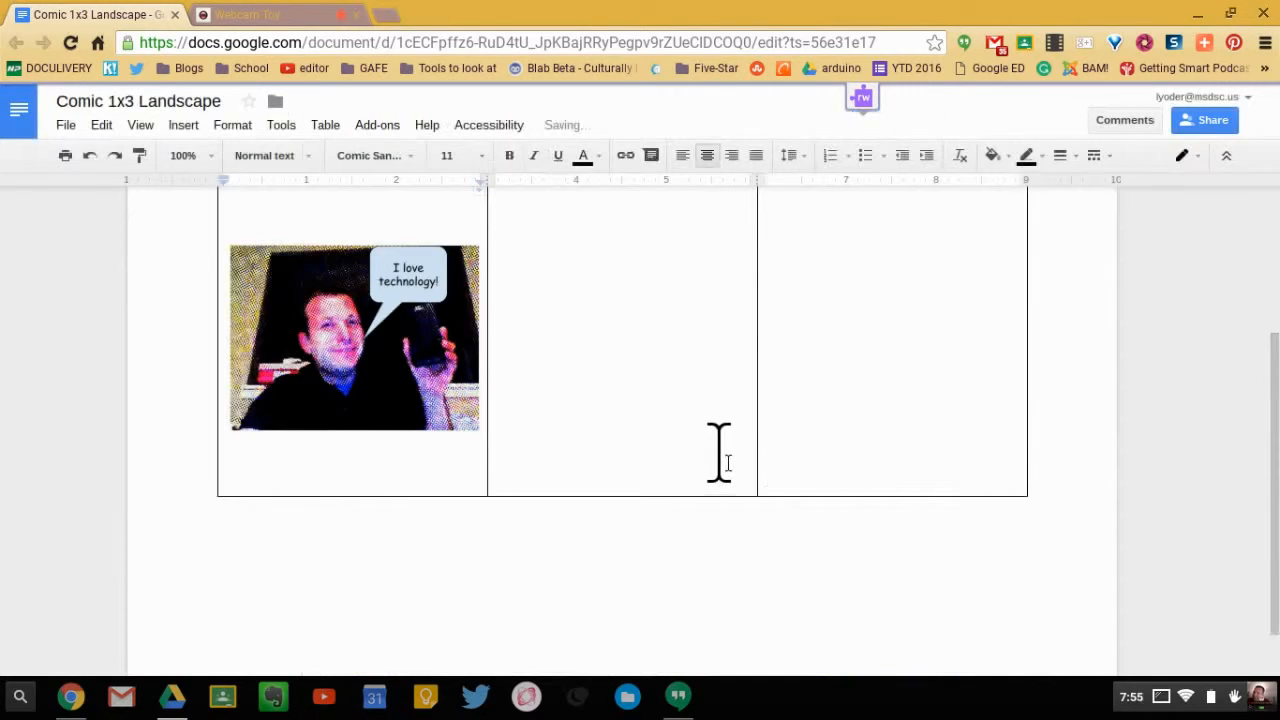
- Reopen the drawing in the first comic panel for editing
{"action": "scroll", "coordinate": [719, 452], "scroll_direction": "up", "scroll_amount": 1}
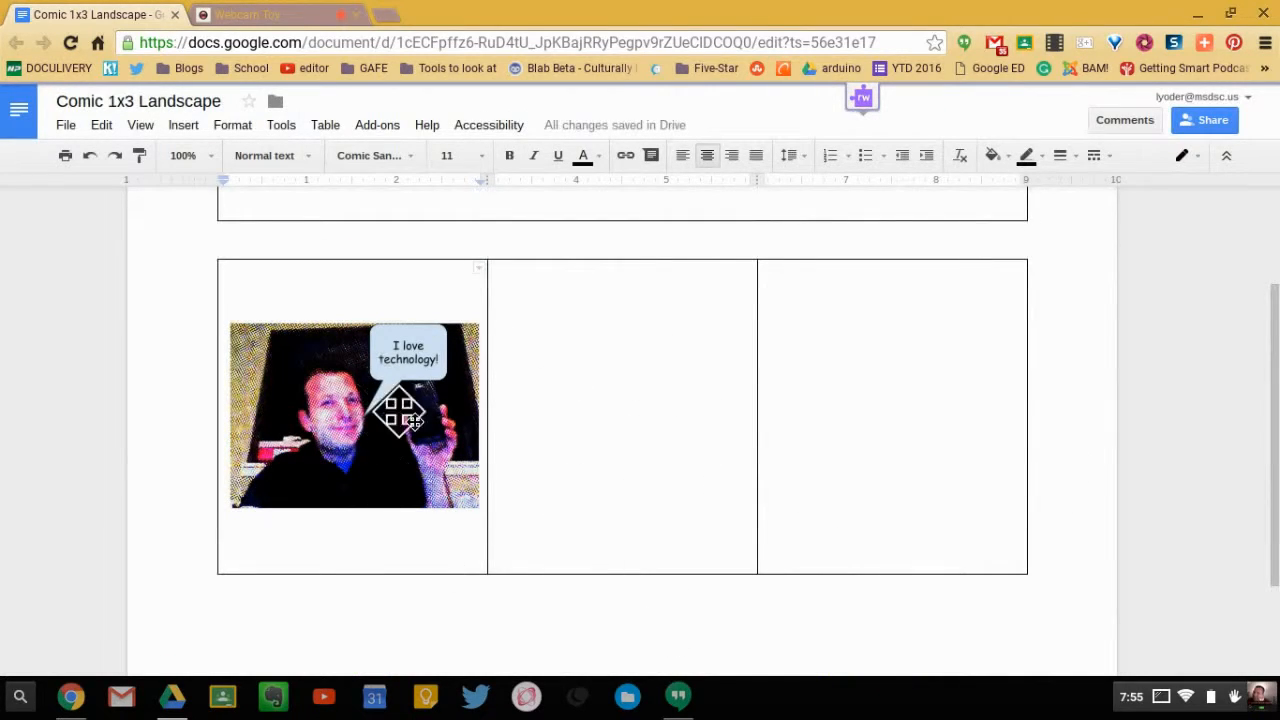
{"action": "key", "text": "Up"}
{"action": "key", "text": "Up"}
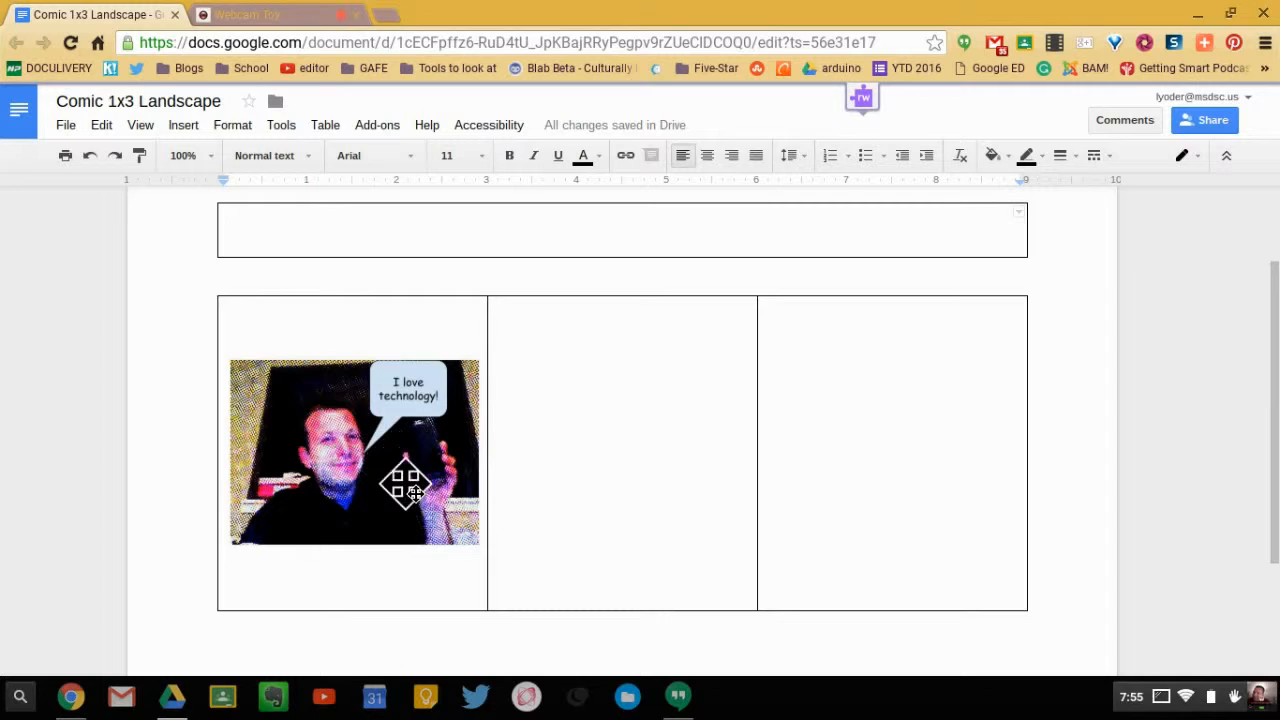
{"action": "left_click", "coordinate": [405, 485]}
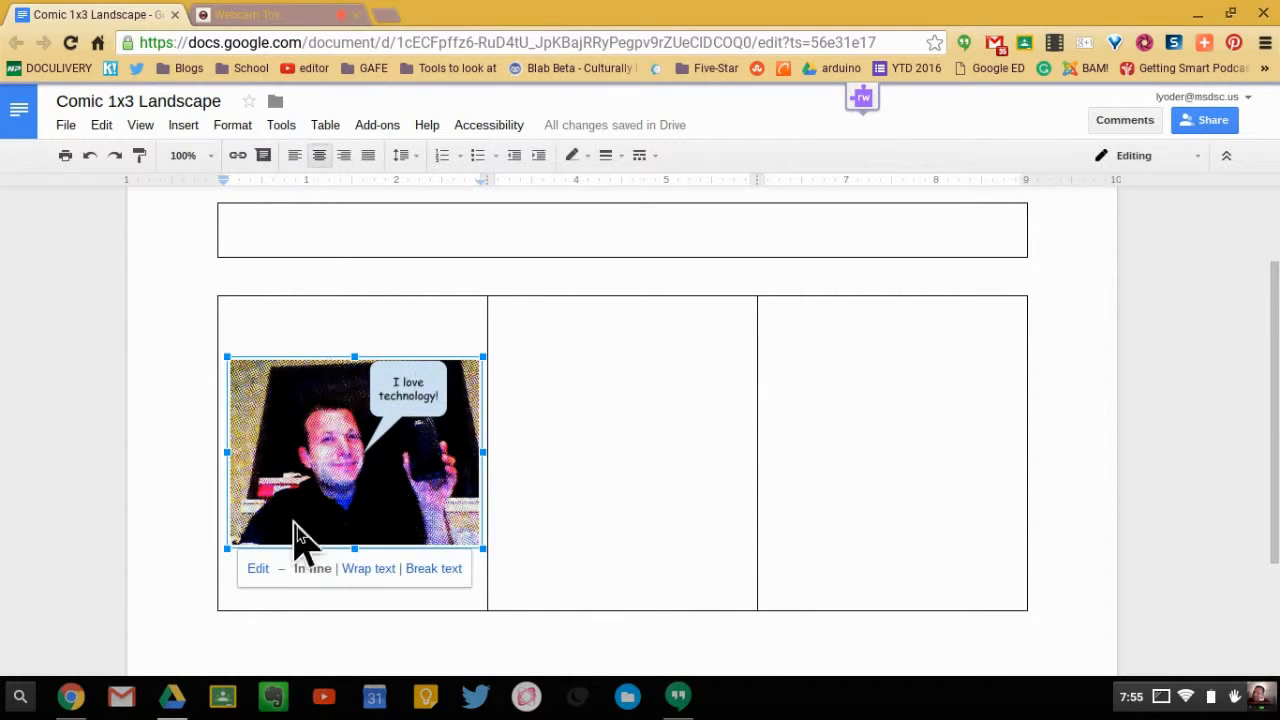
{"action": "left_click", "coordinate": [257, 569]}
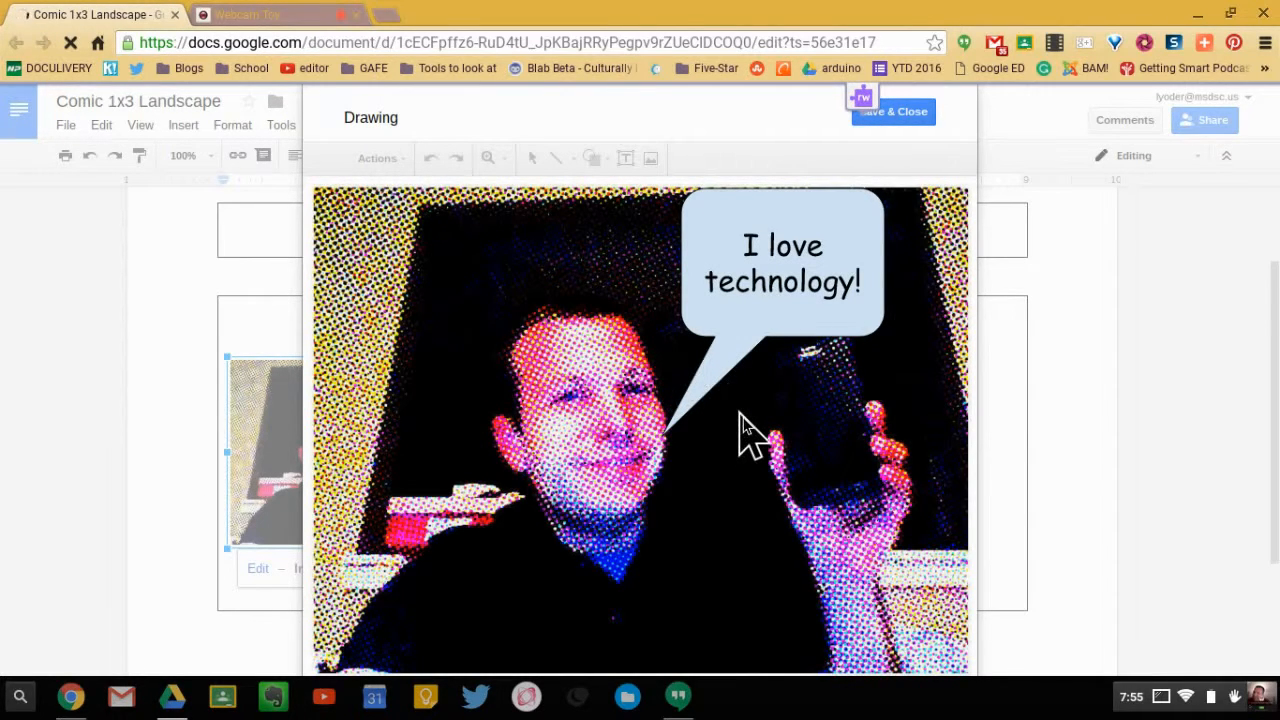
- Add a small jagged explosion callout at the photo's lower-right corner
{"action": "left_click", "coordinate": [624, 160]}
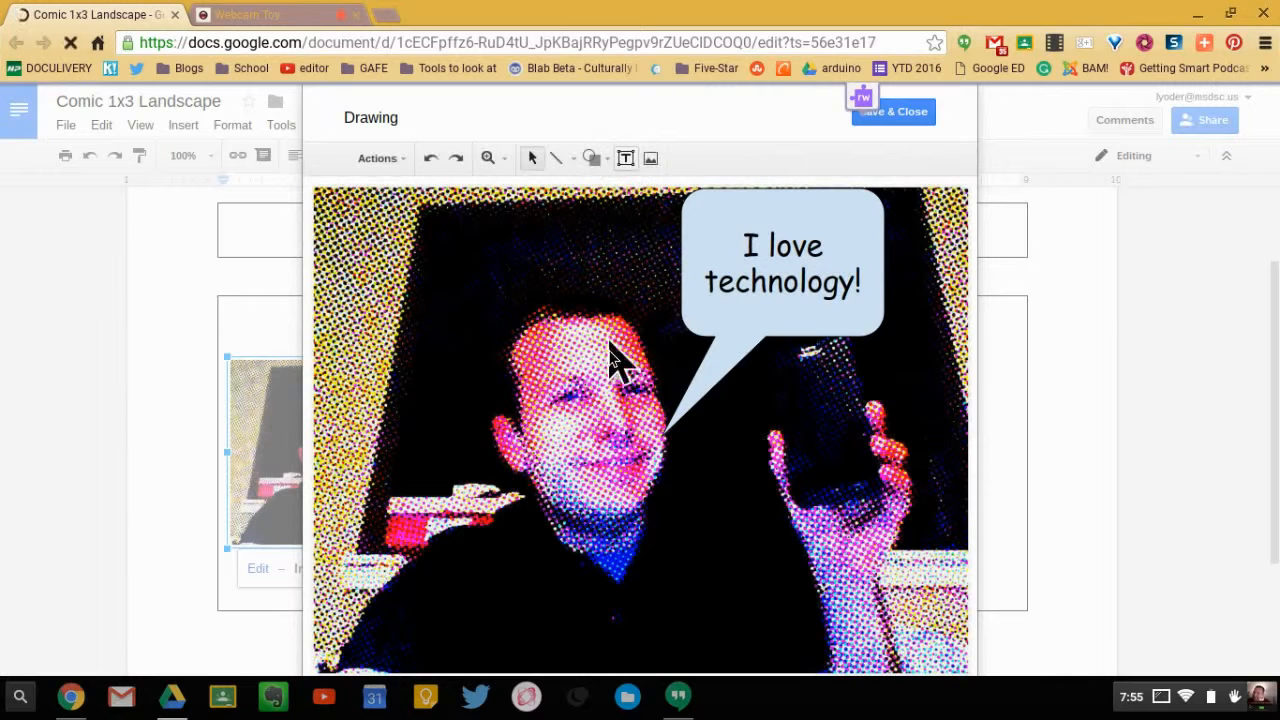
{"action": "left_click", "coordinate": [600, 160]}
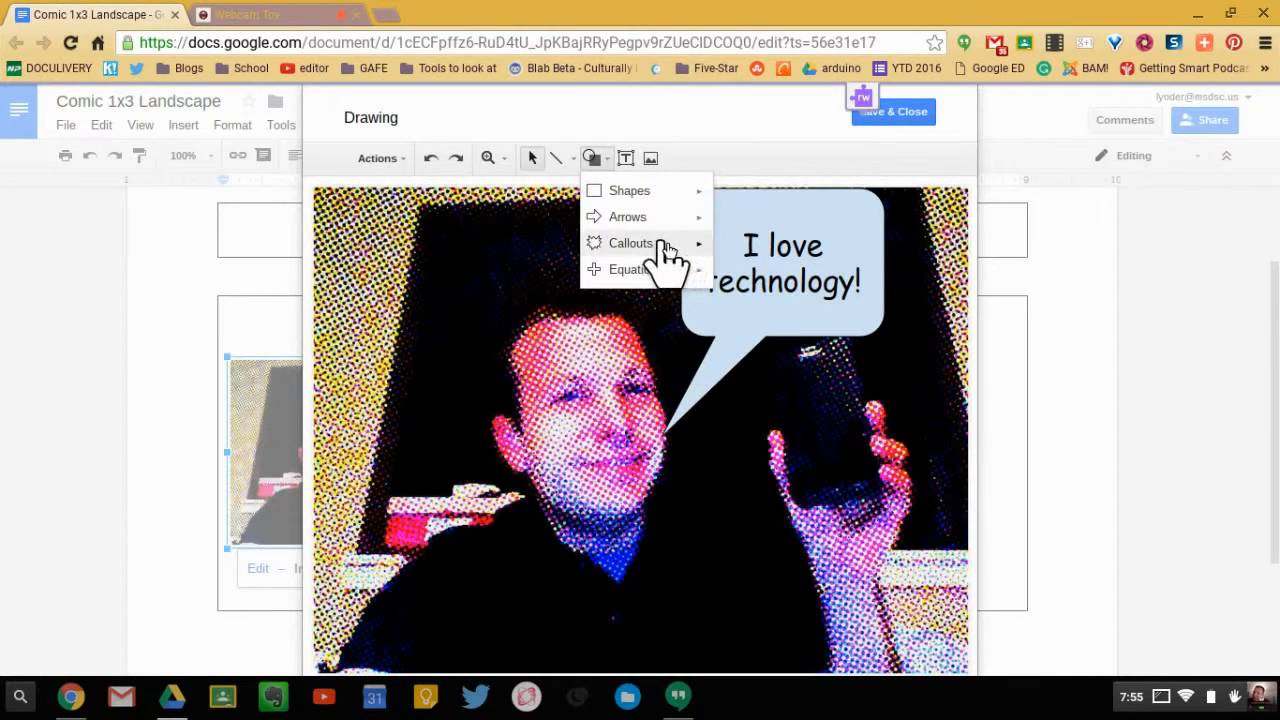
{"action": "mouse_move", "coordinate": [660, 246]}
{"action": "left_click", "coordinate": [750, 252]}
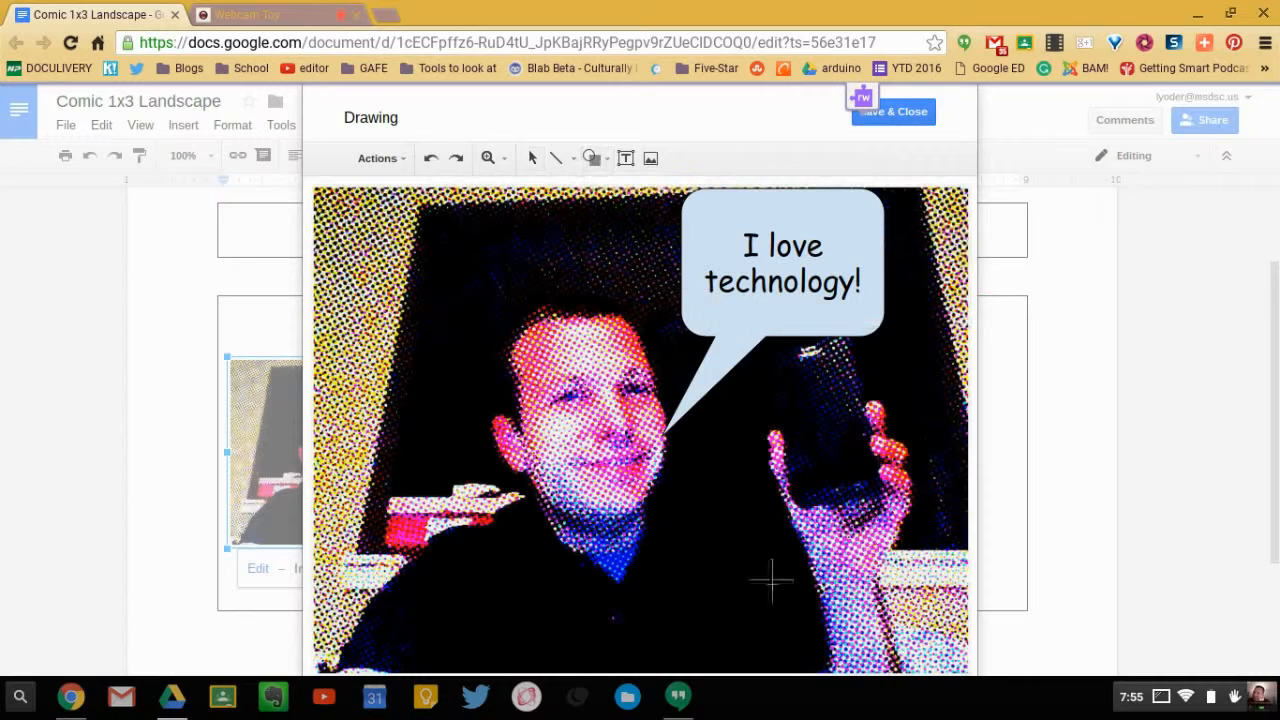
{"action": "left_click_drag", "start_coordinate": [716, 512], "coordinate": [912, 628]}
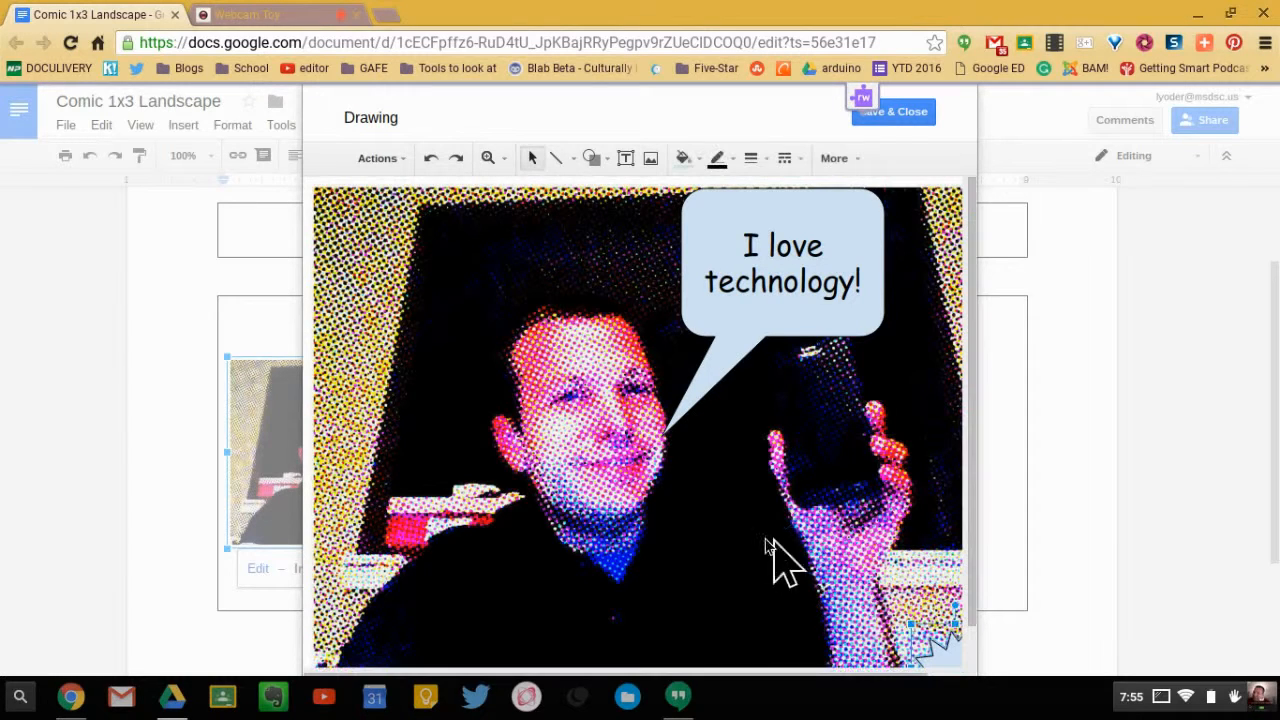
- Draw a larger explosion callout over the wrist below the phone and enter "Pow!" in it
{"action": "left_click", "coordinate": [604, 160]}
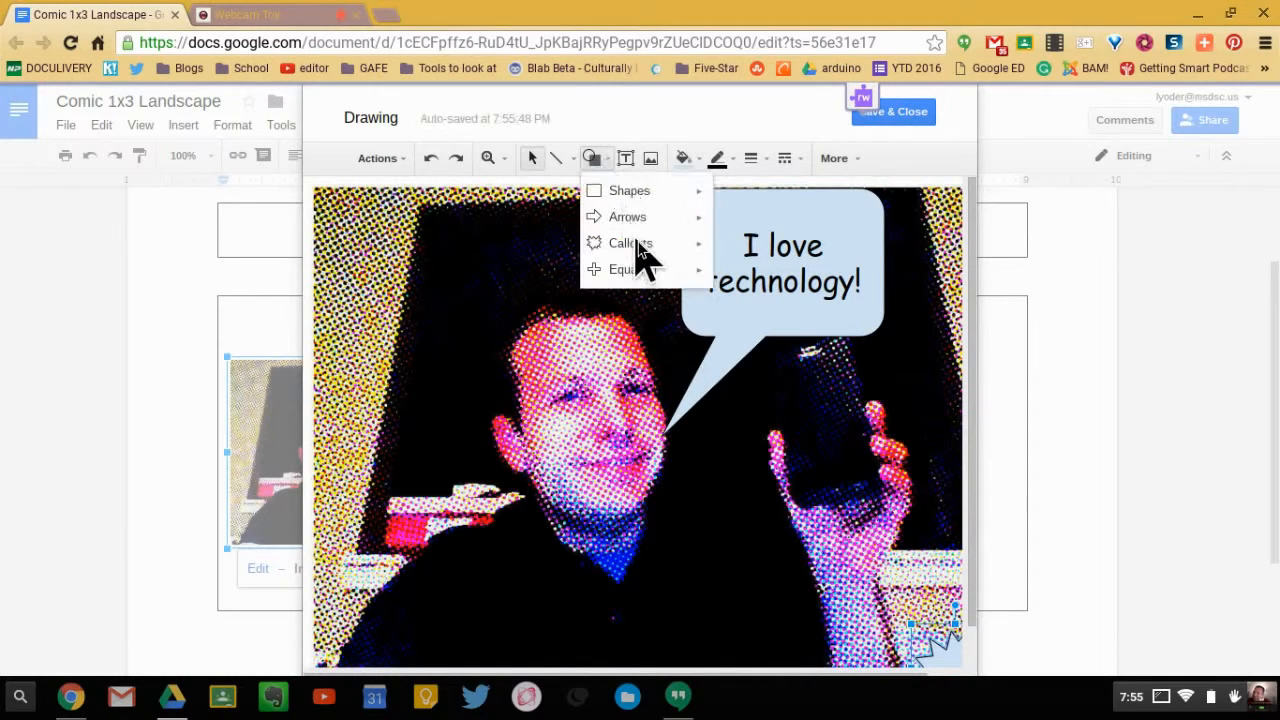
{"action": "mouse_move", "coordinate": [632, 245]}
{"action": "left_click", "coordinate": [754, 252]}
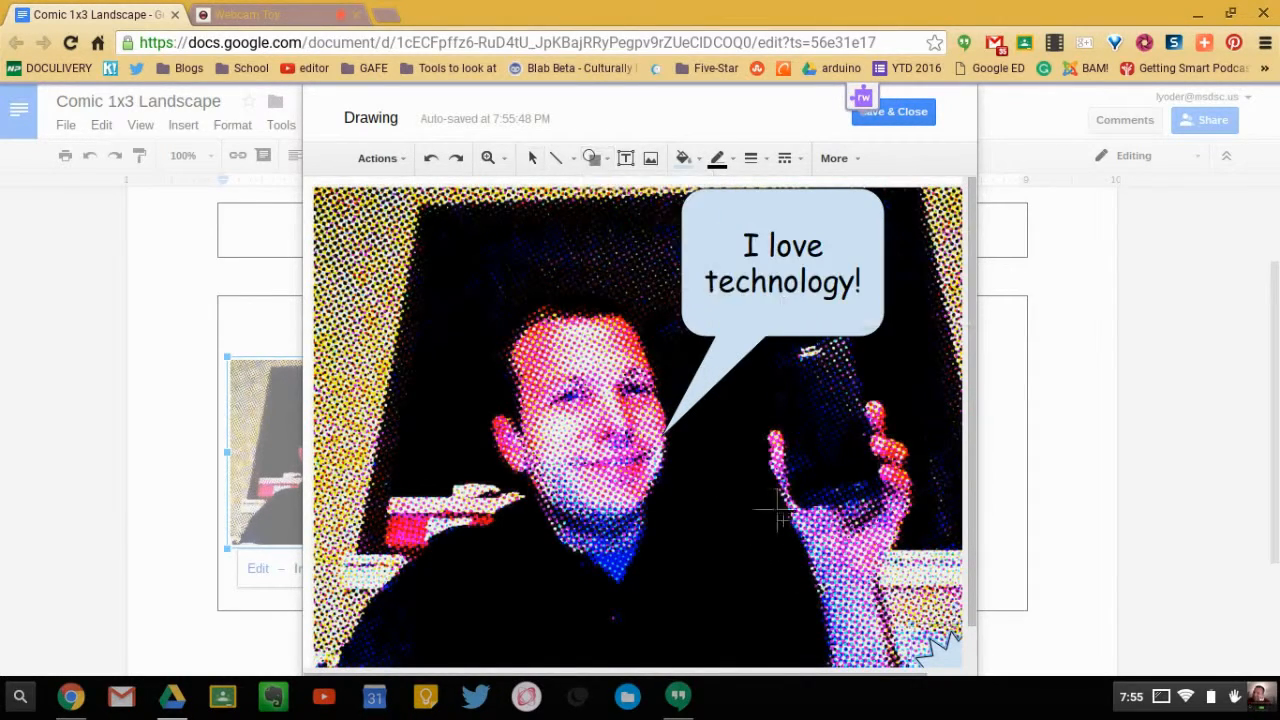
{"action": "left_click_drag", "start_coordinate": [728, 512], "coordinate": [955, 638]}
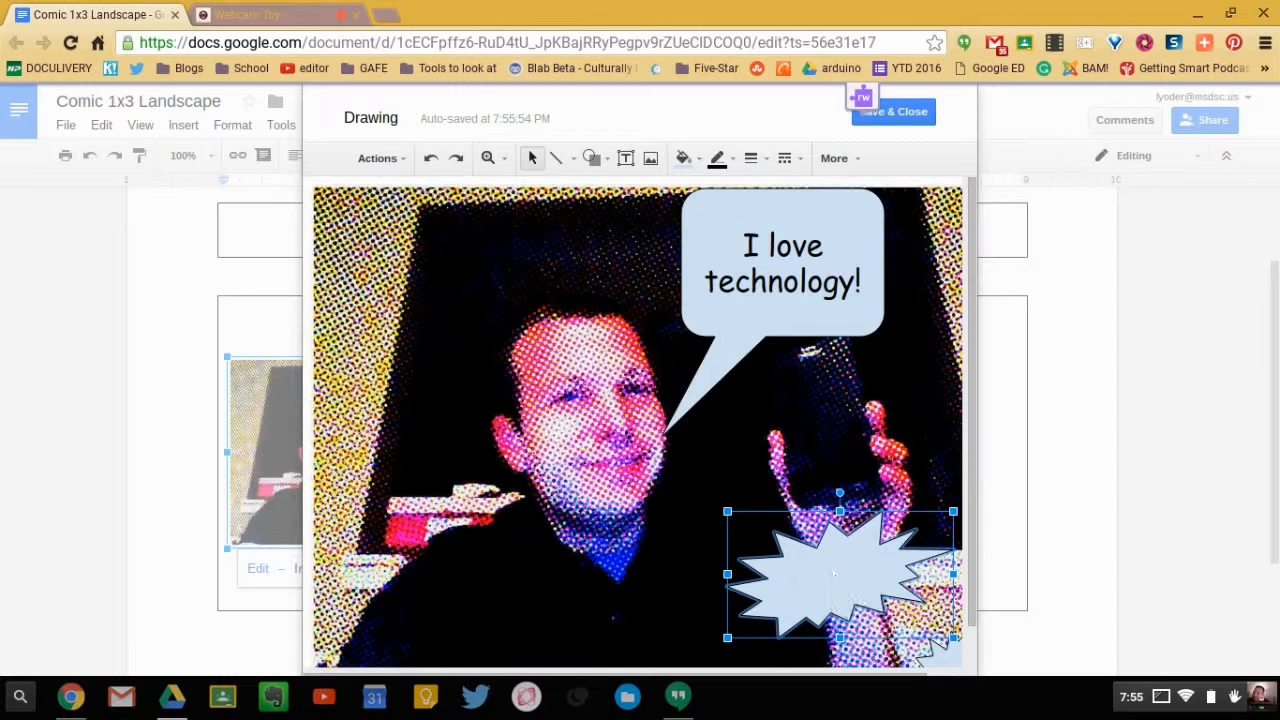
{"action": "type", "text": "Pow!"}
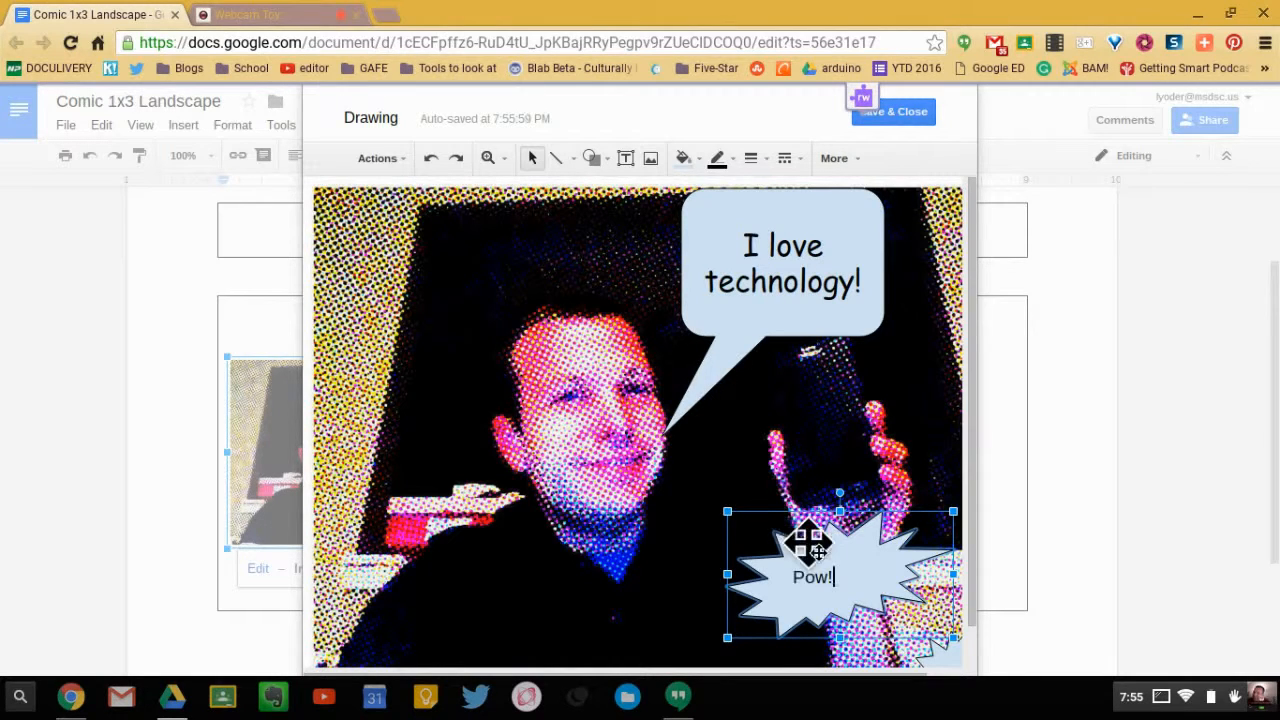
- Format the "Pow!" callout with a dark yellow fill and an 8px red outline, keeping the solid line style
{"action": "left_click", "coordinate": [684, 160]}
{"action": "left_click", "coordinate": [746, 331]}
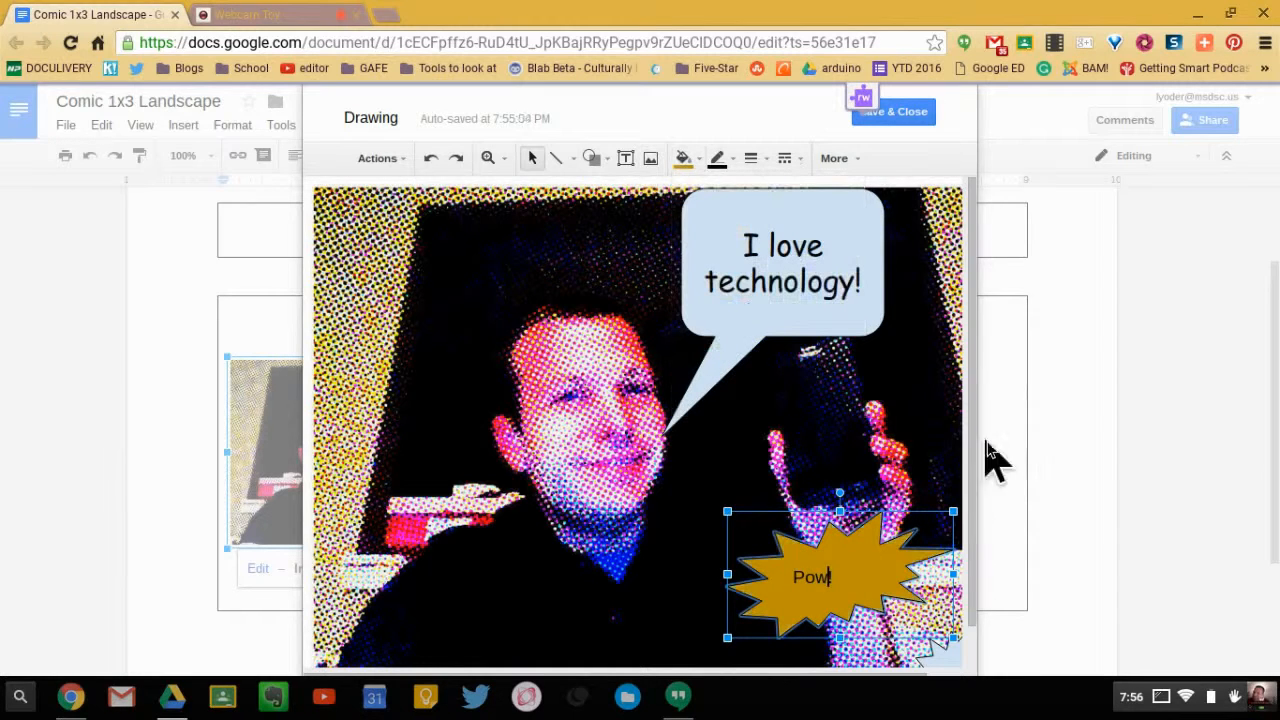
{"action": "left_click", "coordinate": [722, 163]}
{"action": "left_click", "coordinate": [746, 318]}
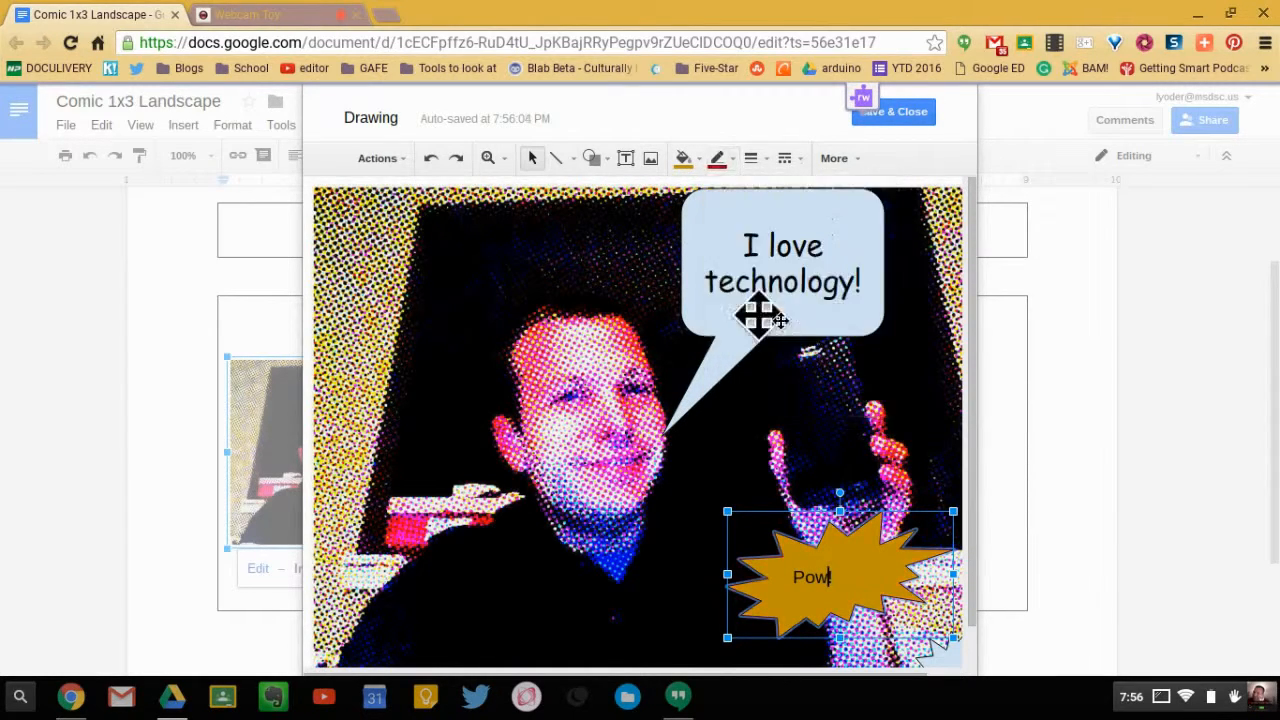
{"action": "left_click", "coordinate": [752, 160]}
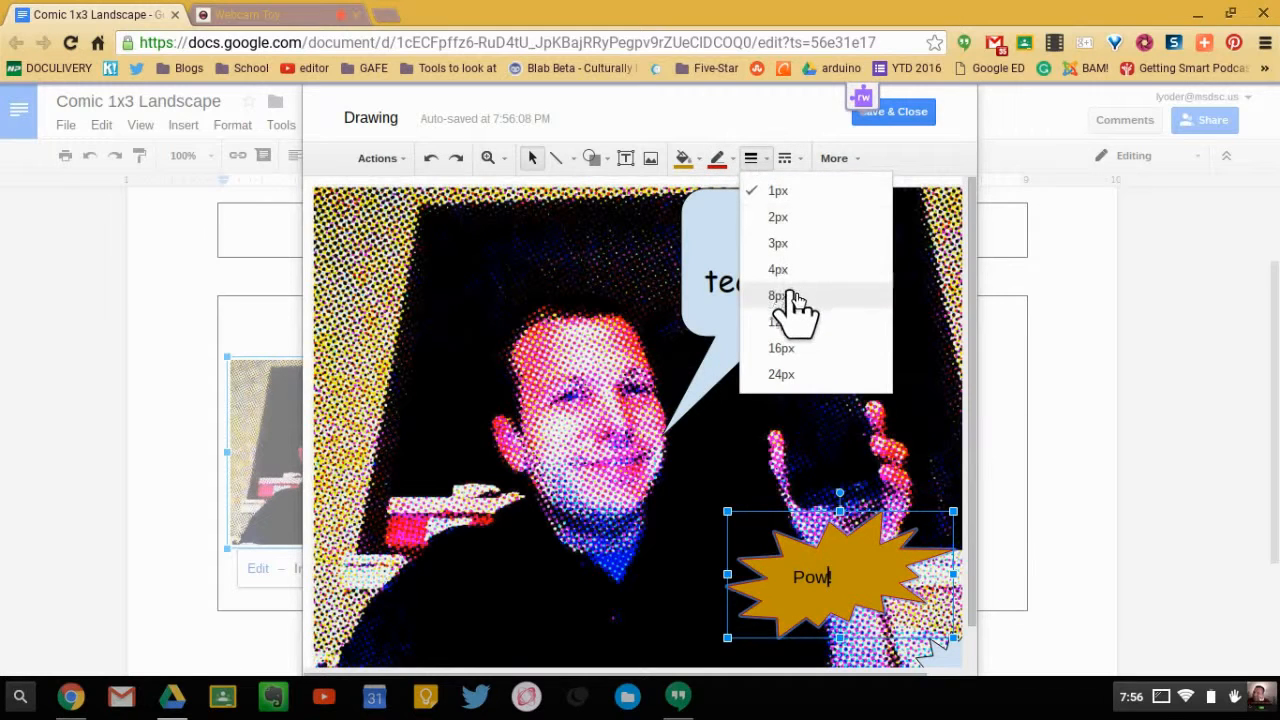
{"action": "left_click", "coordinate": [794, 299]}
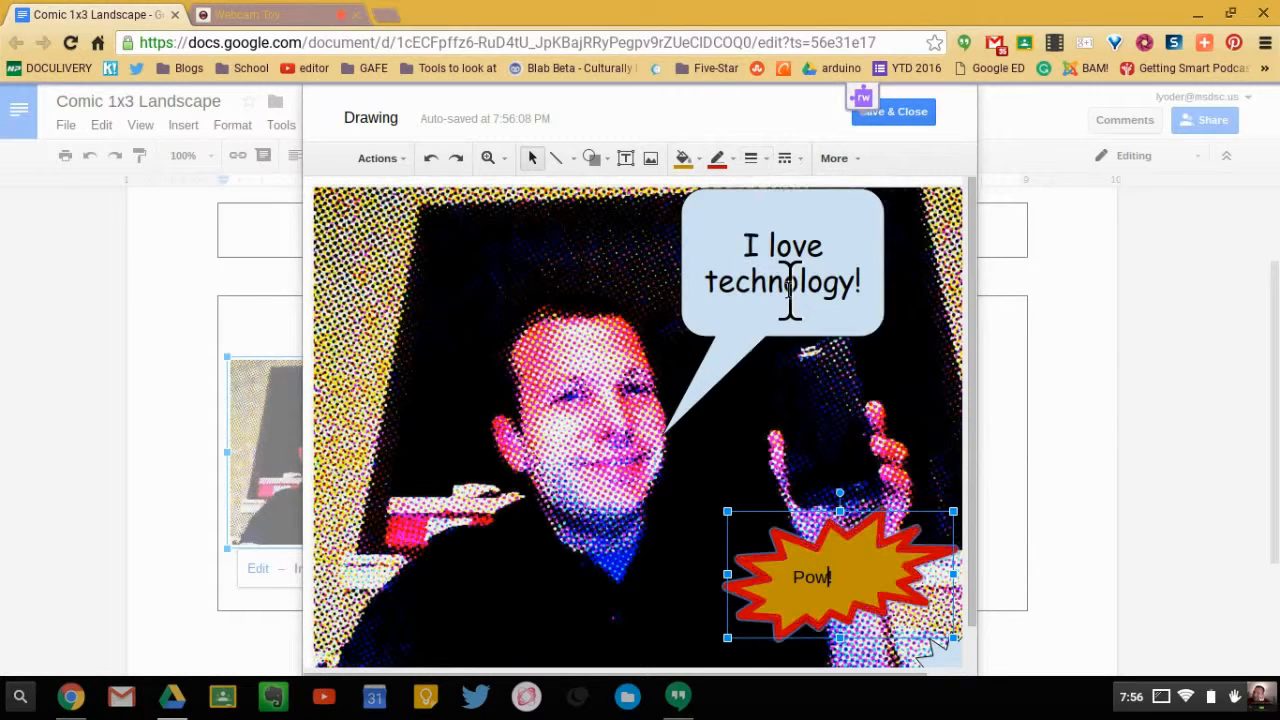
{"action": "left_click", "coordinate": [786, 160]}
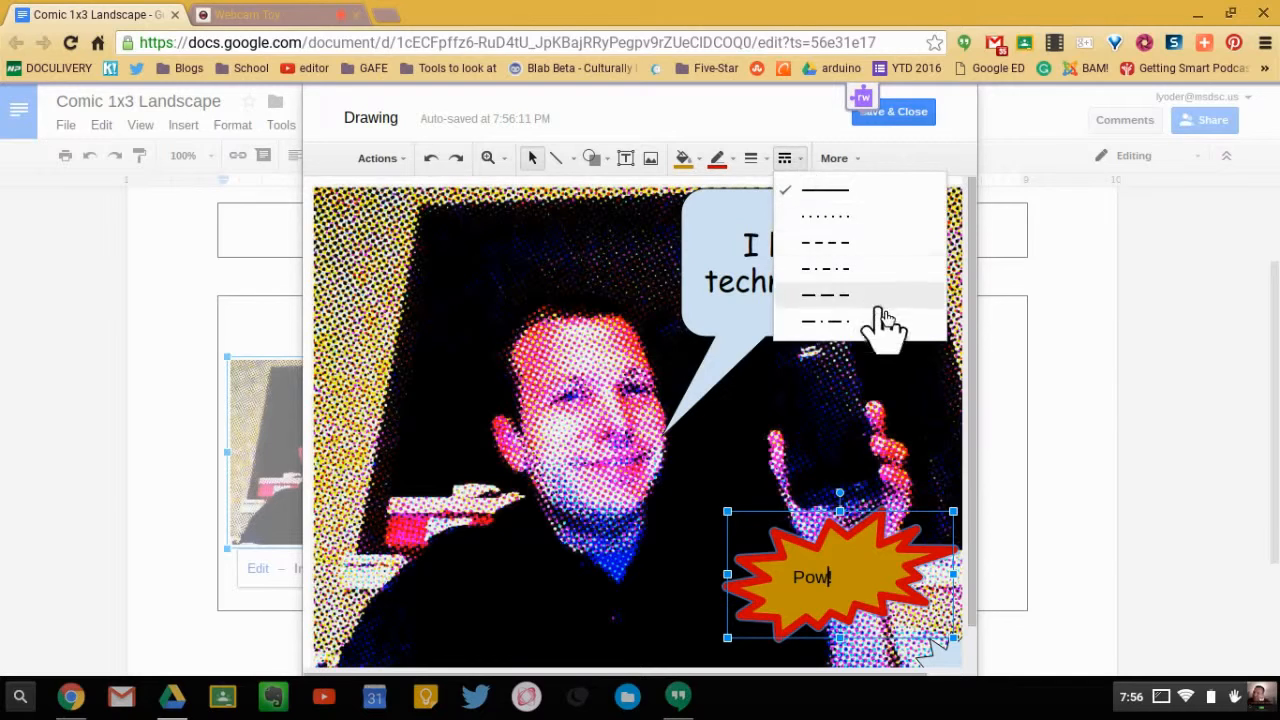
{"action": "left_click", "coordinate": [957, 160]}
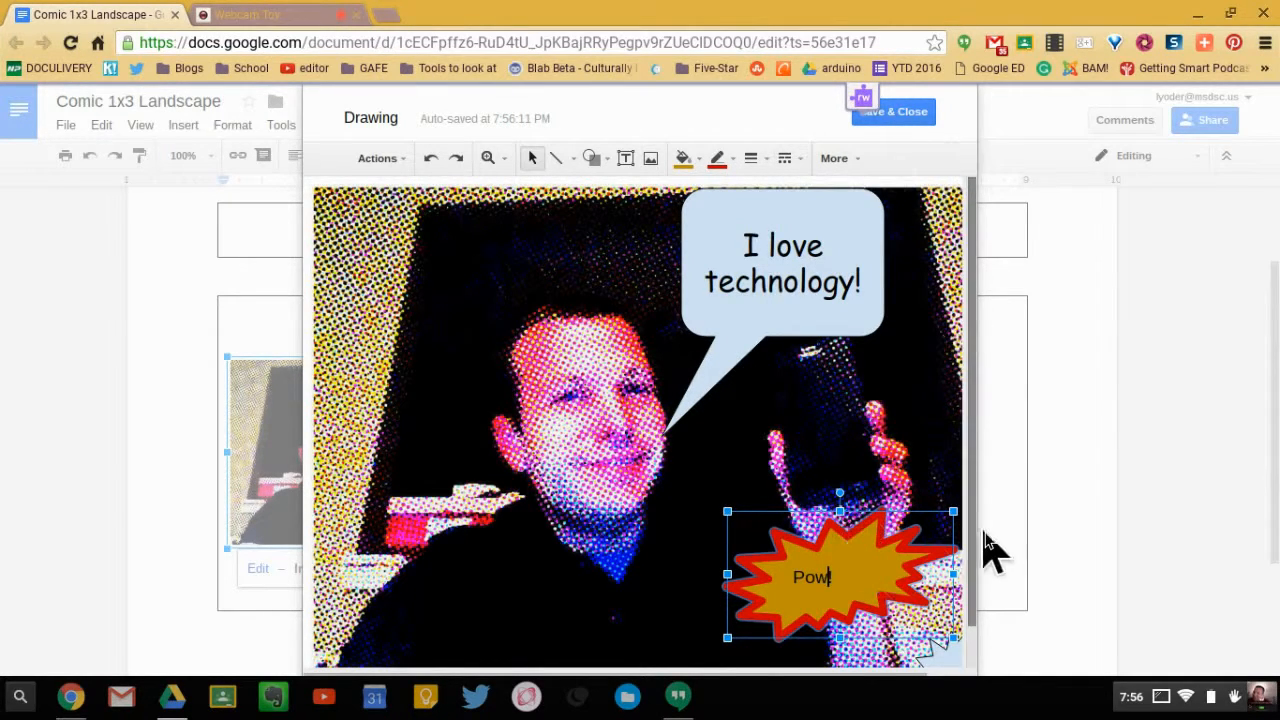
- Draw a small four-point star on the phone in the photo
{"action": "left_click", "coordinate": [595, 162]}
{"action": "mouse_move", "coordinate": [630, 245]}
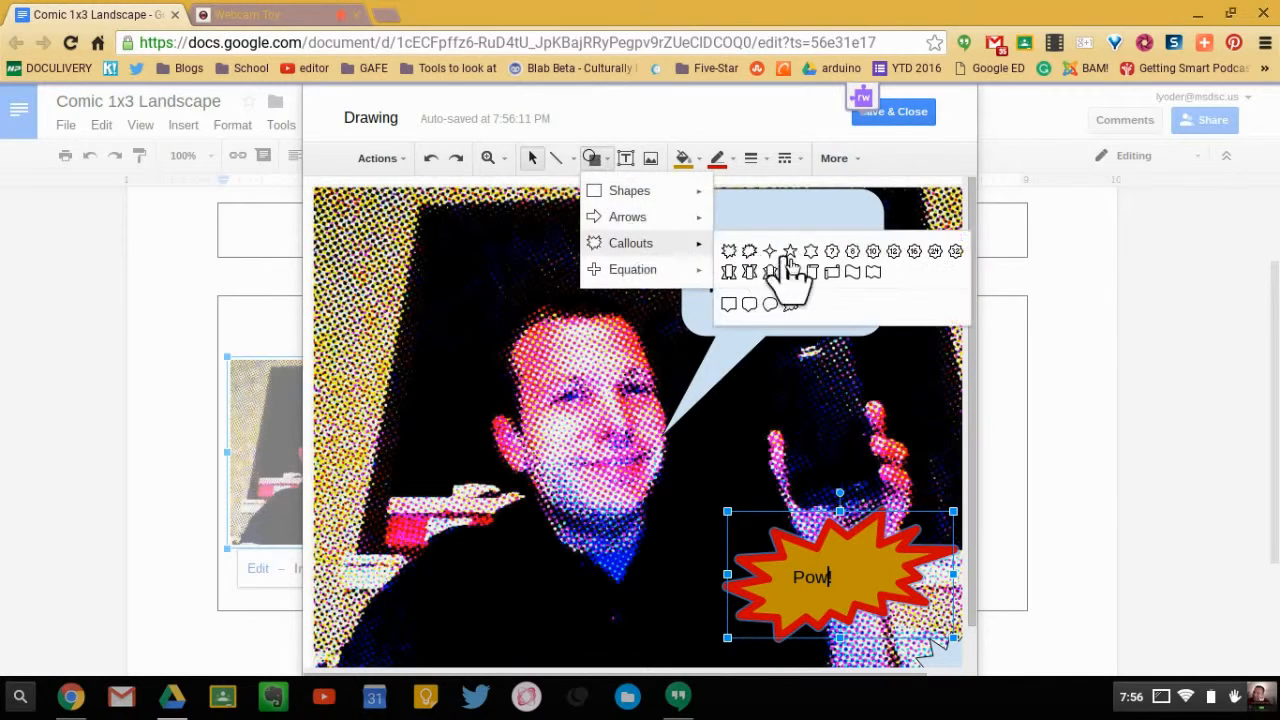
{"action": "left_click", "coordinate": [771, 253]}
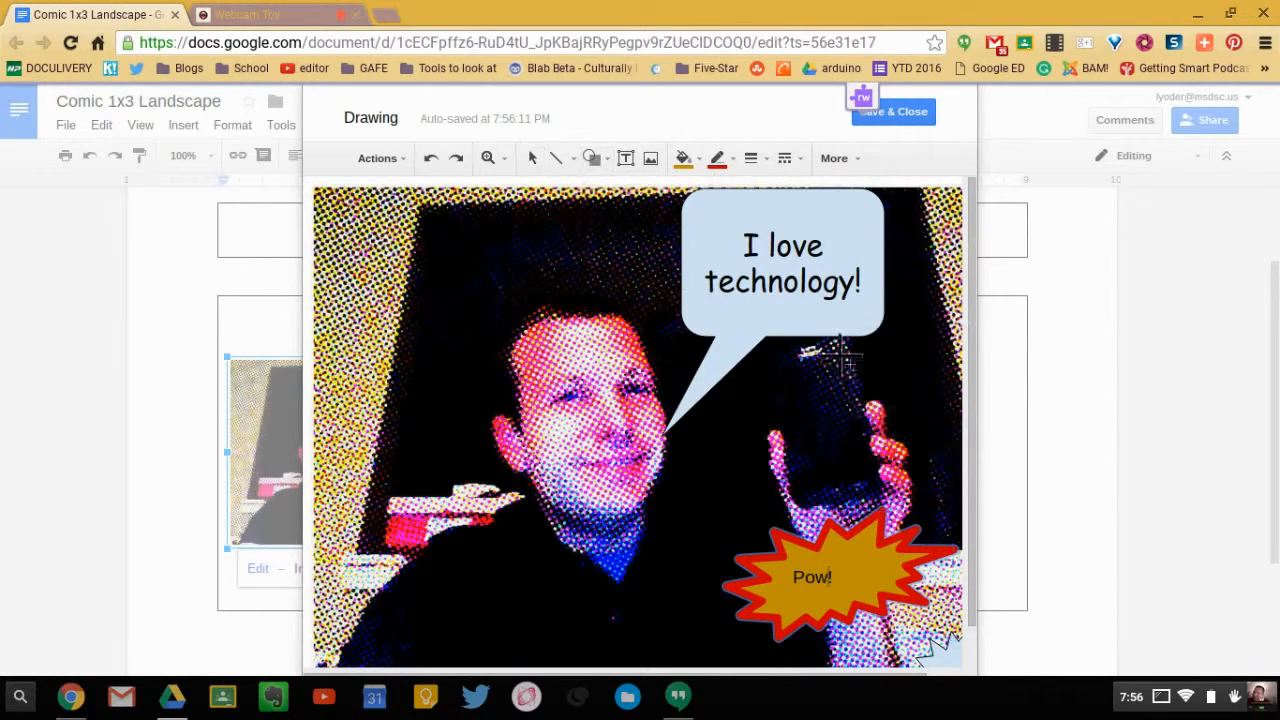
{"action": "mouse_move", "coordinate": [869, 383]}
{"action": "left_mouse_down"}
{"action": "mouse_move", "coordinate": [878, 393]}
{"action": "mouse_move", "coordinate": [845, 383]}
{"action": "left_mouse_up"}
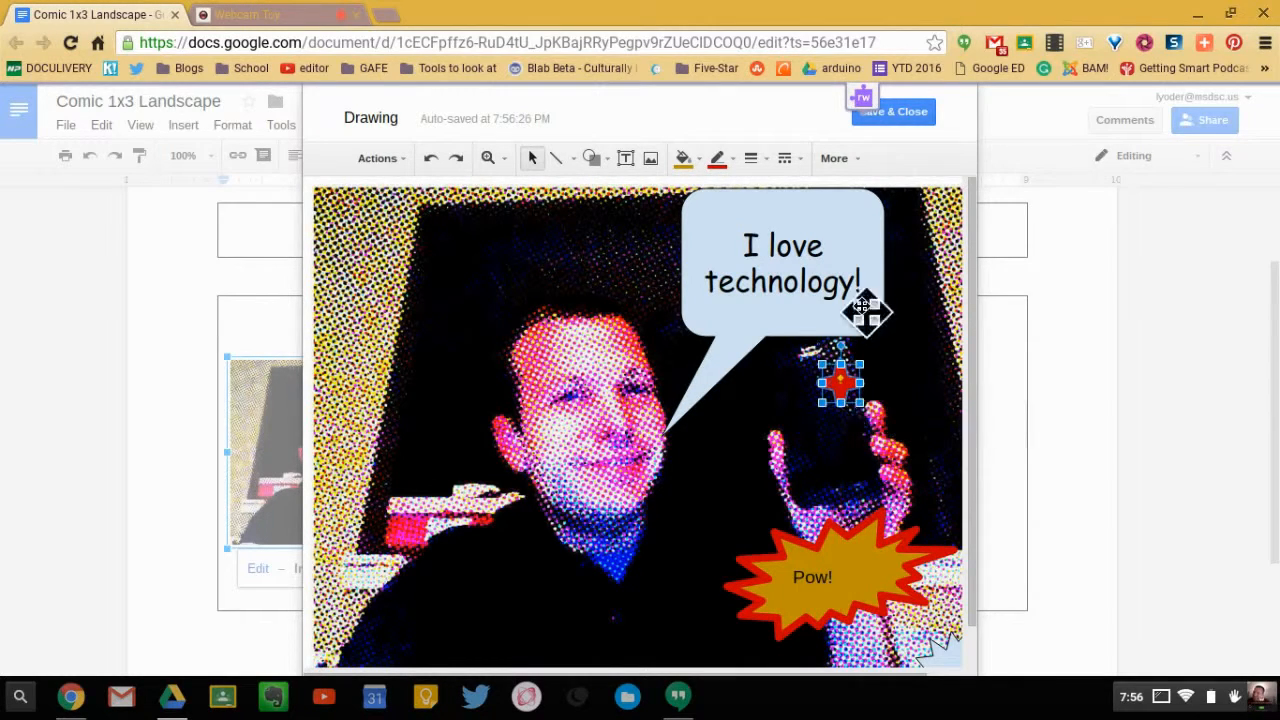
- Give the star a blue fill with a transparent outline, and save the drawing into the document
{"action": "left_click", "coordinate": [698, 160]}
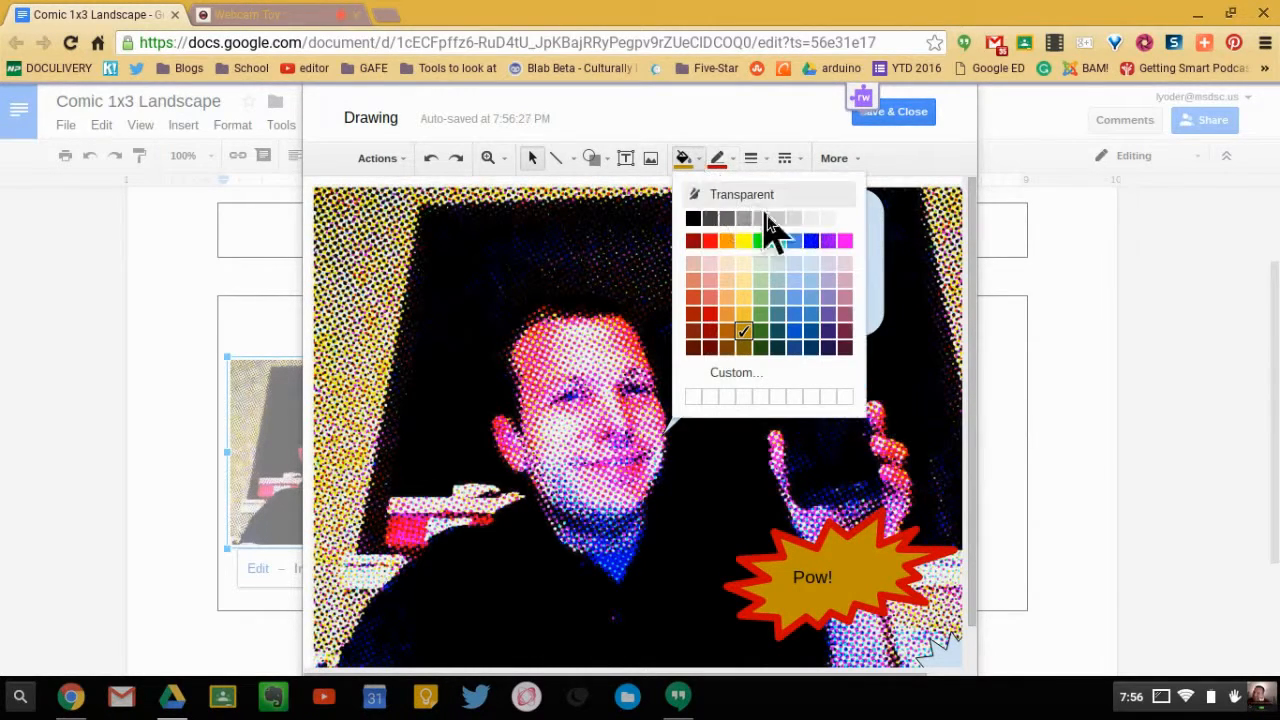
{"action": "left_click", "coordinate": [800, 298]}
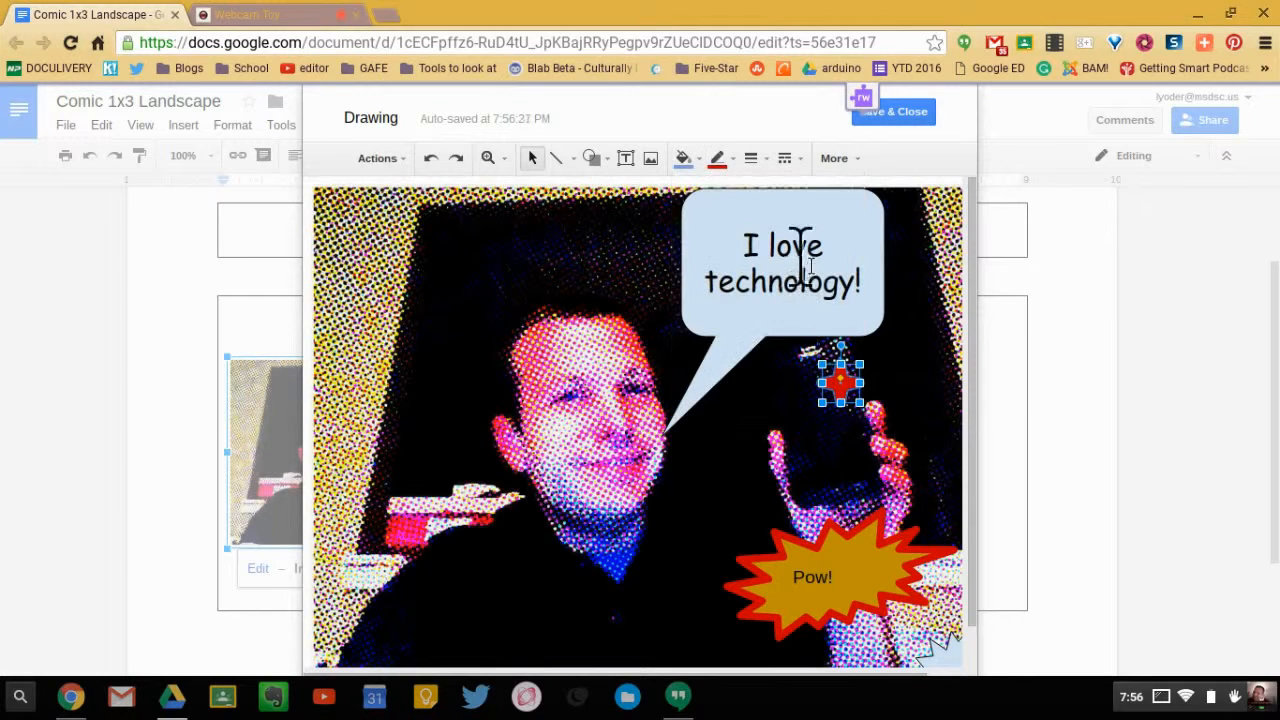
{"action": "left_click", "coordinate": [717, 158]}
{"action": "left_click", "coordinate": [765, 193]}
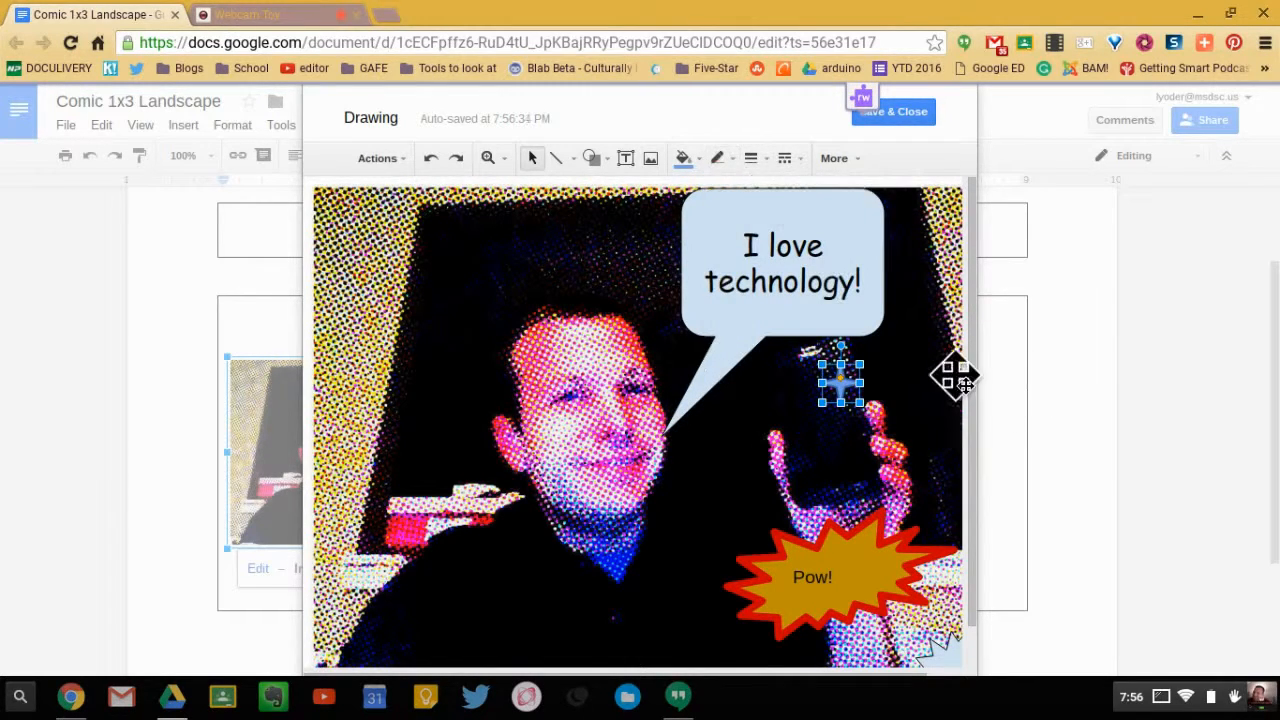
{"action": "left_click", "coordinate": [922, 114]}
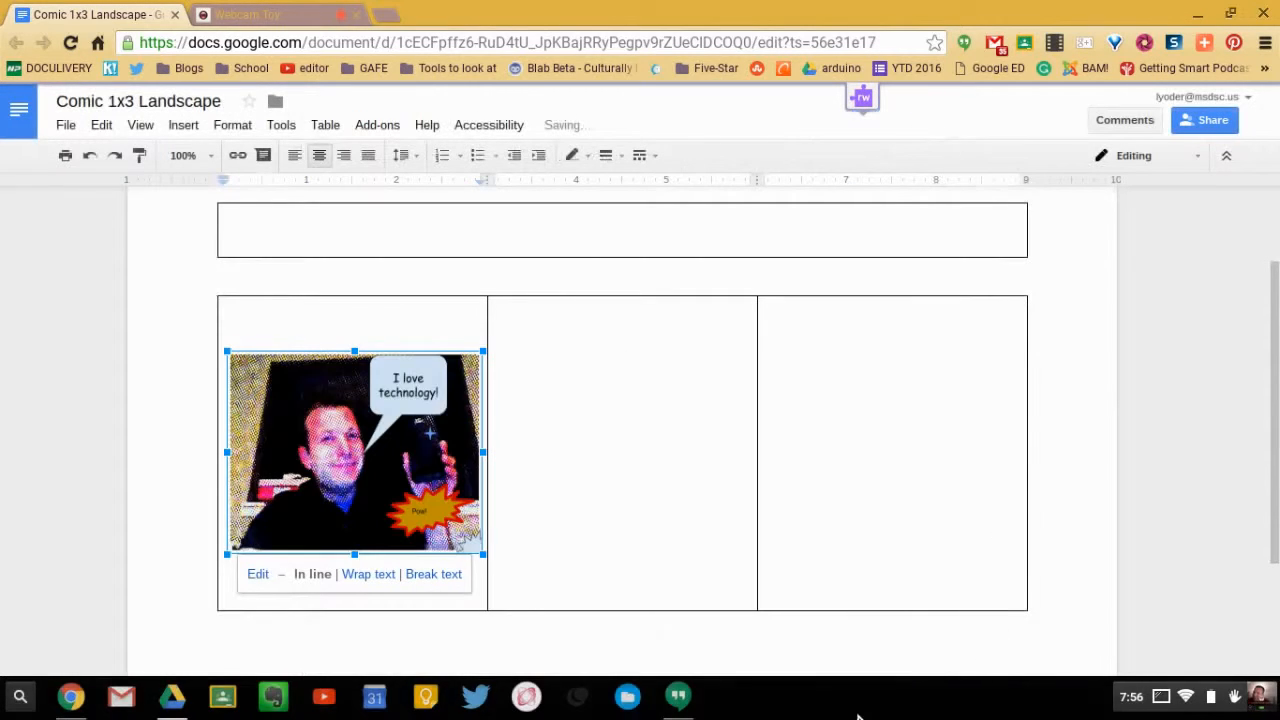